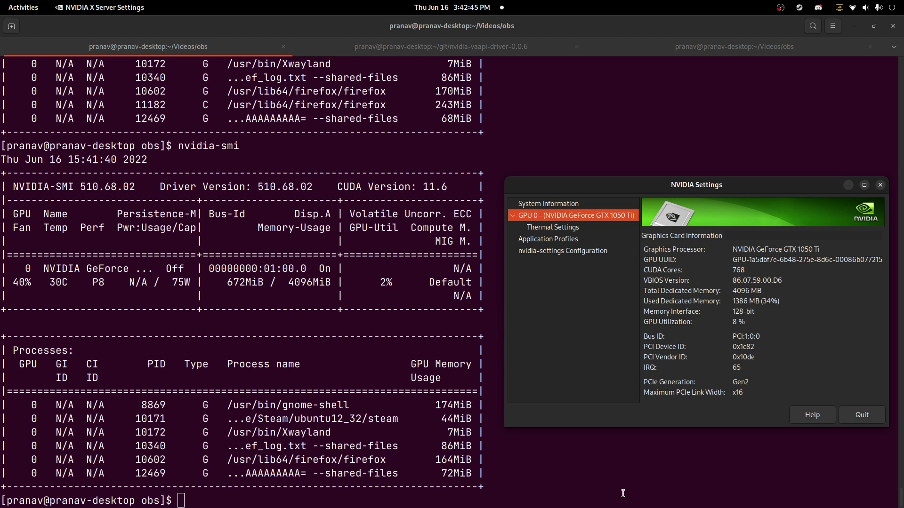
Step: Leave the nvidia-smi terminal output for Firefox's ArchWiki hardware video acceleration page via Activities
key("super")
left_click(417, 156)
left_click(893, 45)
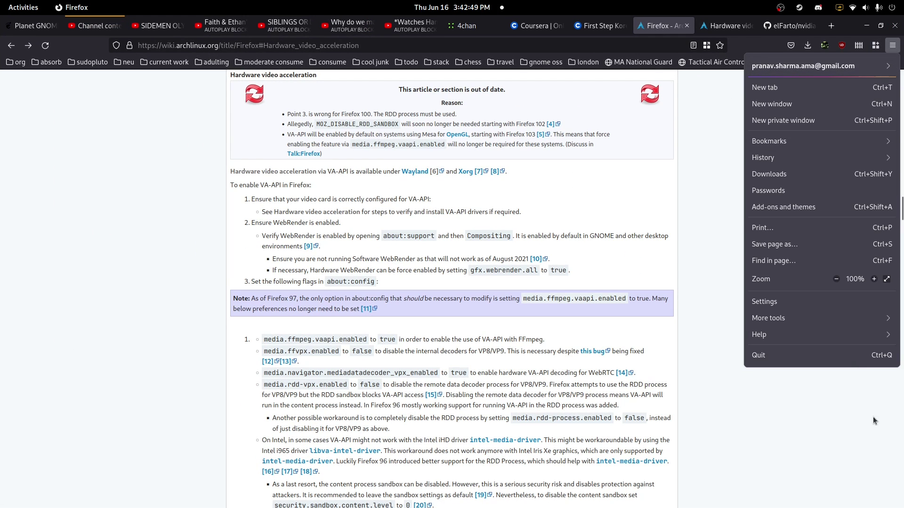
left_click(798, 335)
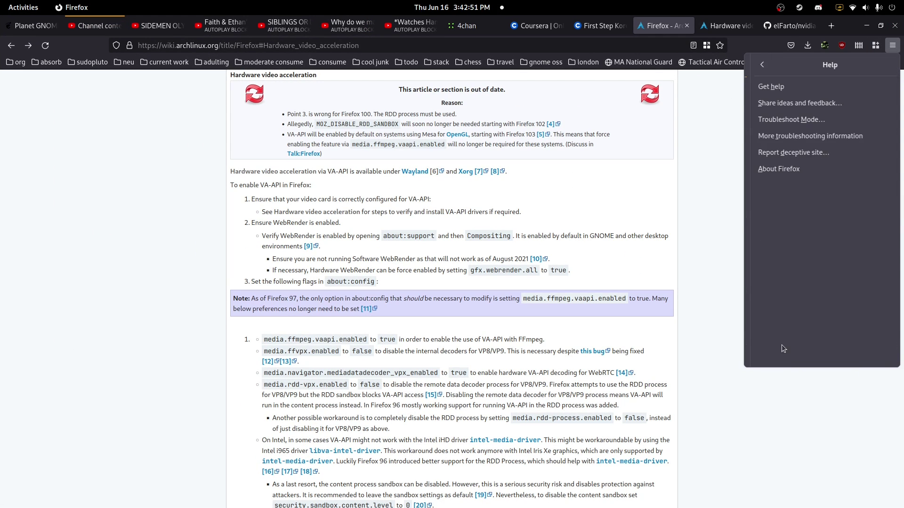
left_click(795, 170)
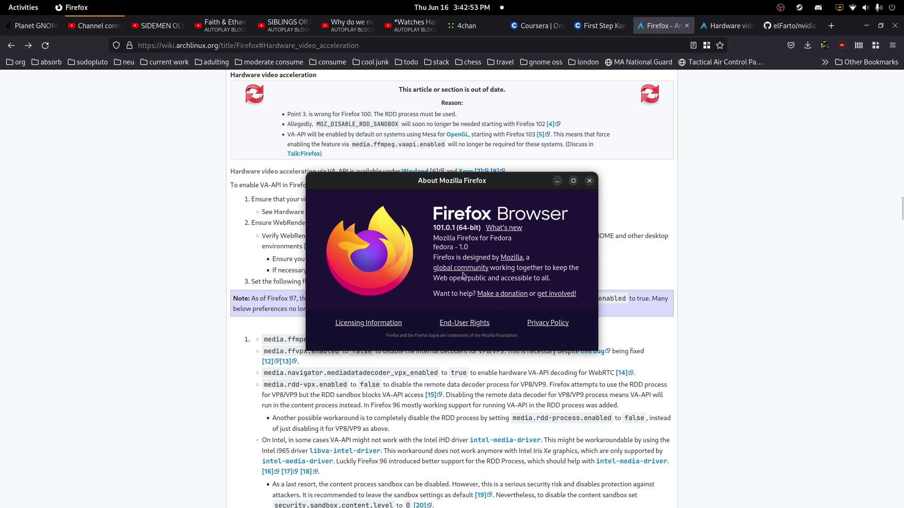
left_click_drag(434, 228, 465, 227)
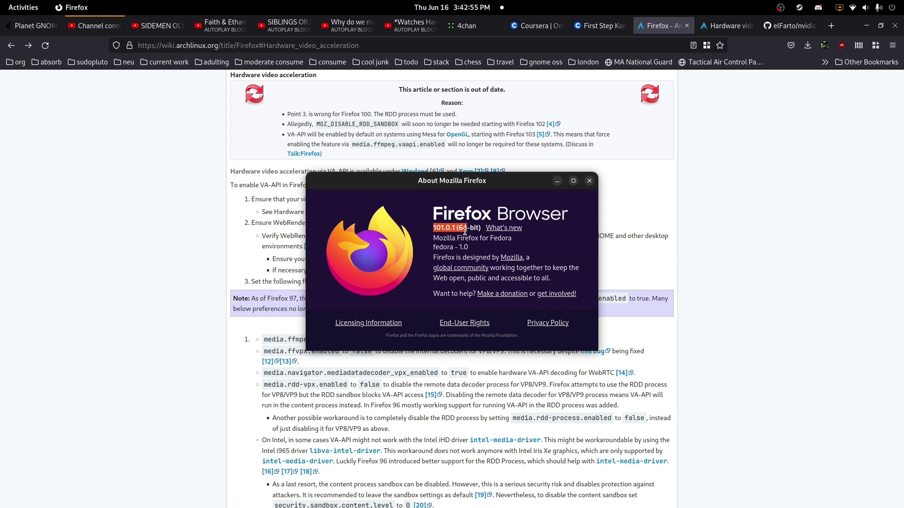
left_click(589, 182)
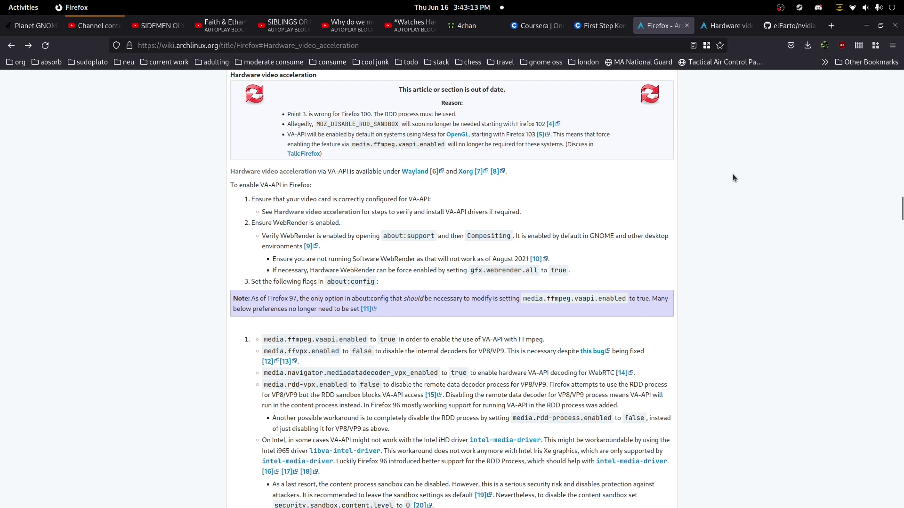
scroll(733, 174, "up", 4)
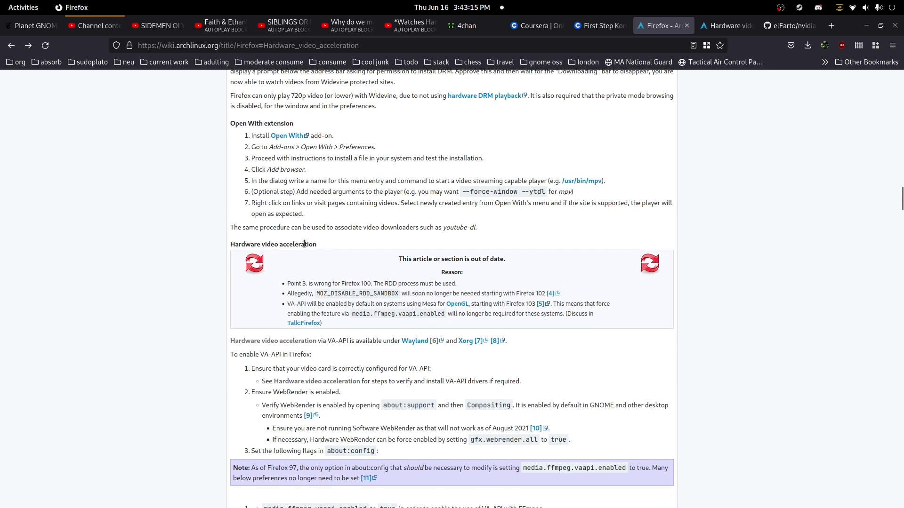
scroll(431, 266, "down", 4)
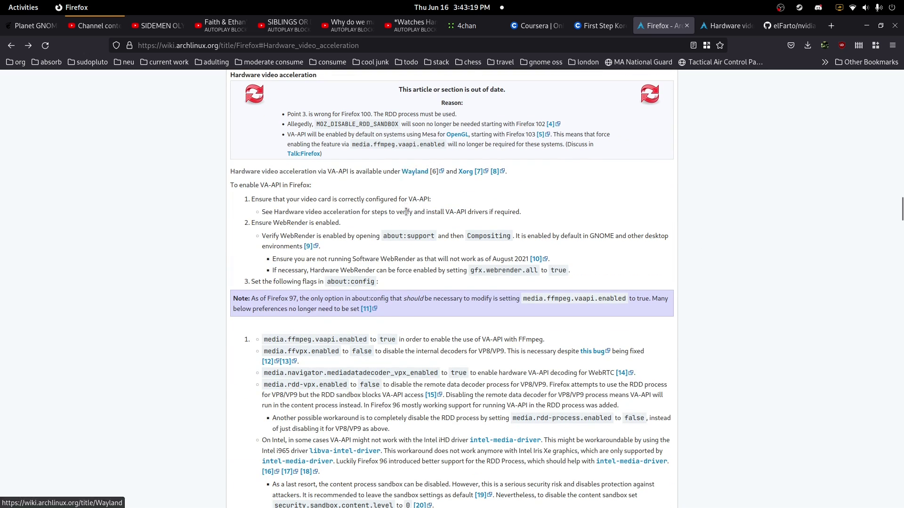
Step: Run vainfo in the terminal to list the supported VA-API profiles
key("super")
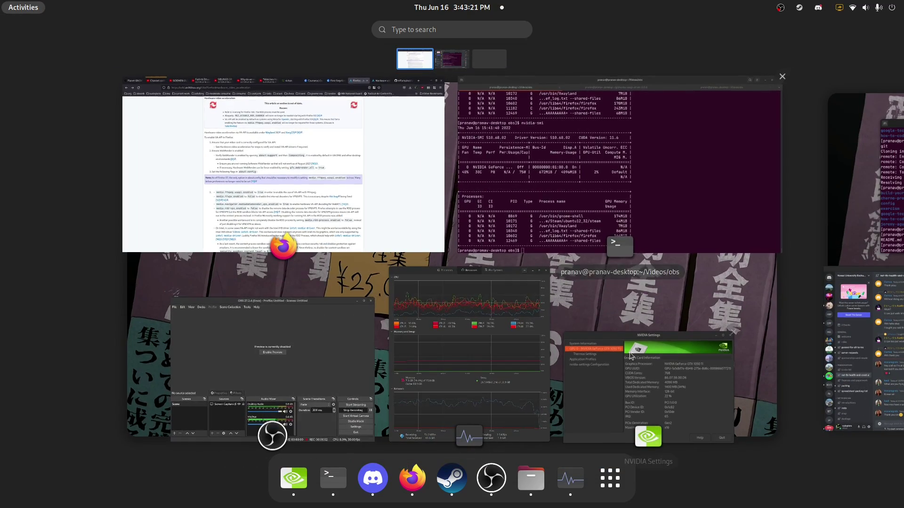
left_click(617, 202)
type("vainfo")
key("Return")
Step: Highlight the H264, HEVC and VP9 profile lines, then return to the Firefox ArchWiki window
left_click_drag(38, 351, 345, 429)
left_click(472, 470)
mouse_move(1, 1)
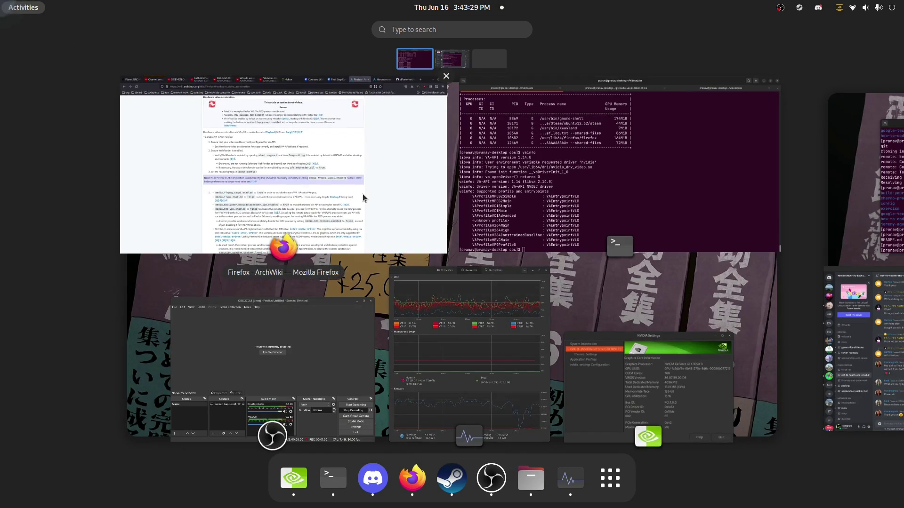
left_click(363, 194)
scroll(506, 276, "down", 2)
scroll(507, 276, "up", 5)
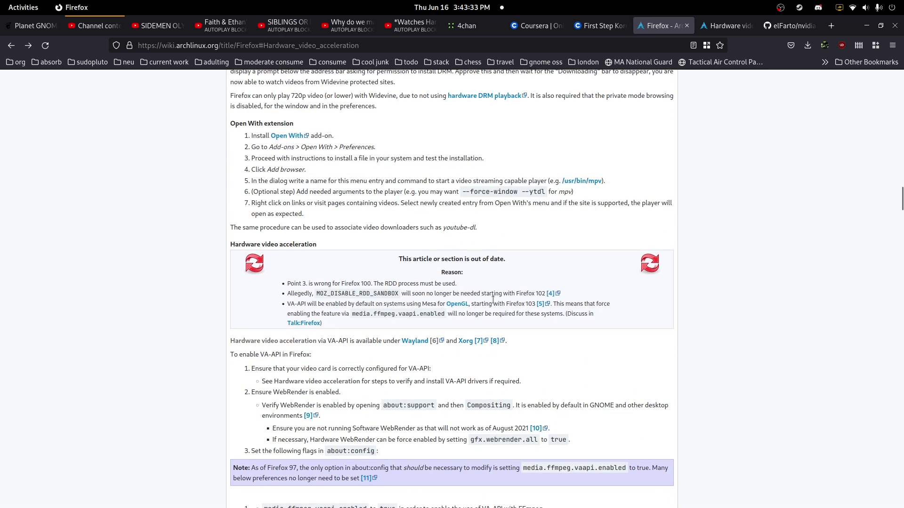
scroll(493, 292, "down", 5)
scroll(424, 226, "down", 4)
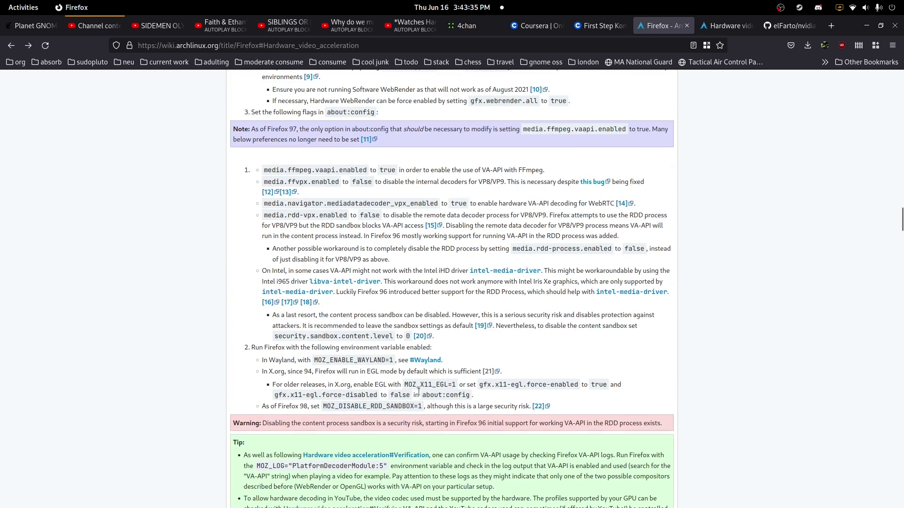
left_click(231, 42)
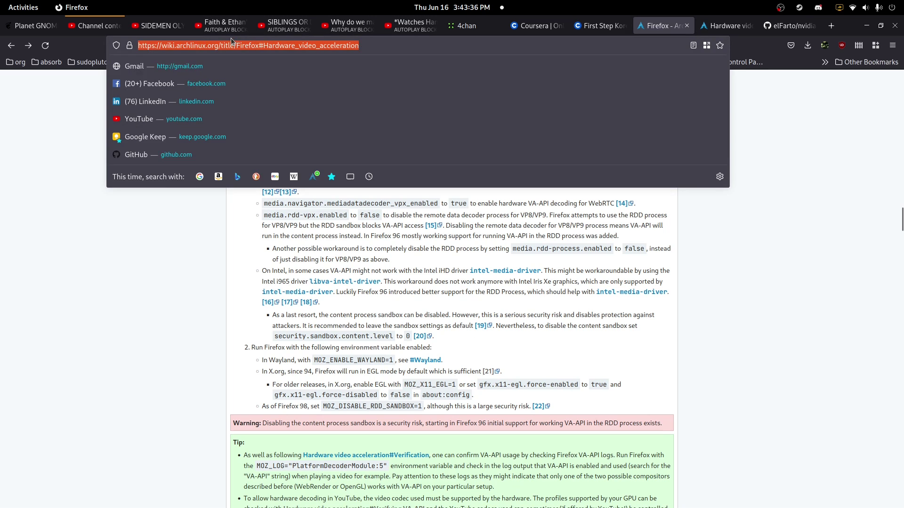
left_click(748, 351)
scroll(380, 305, "down", 3)
scroll(379, 278, "up", 3)
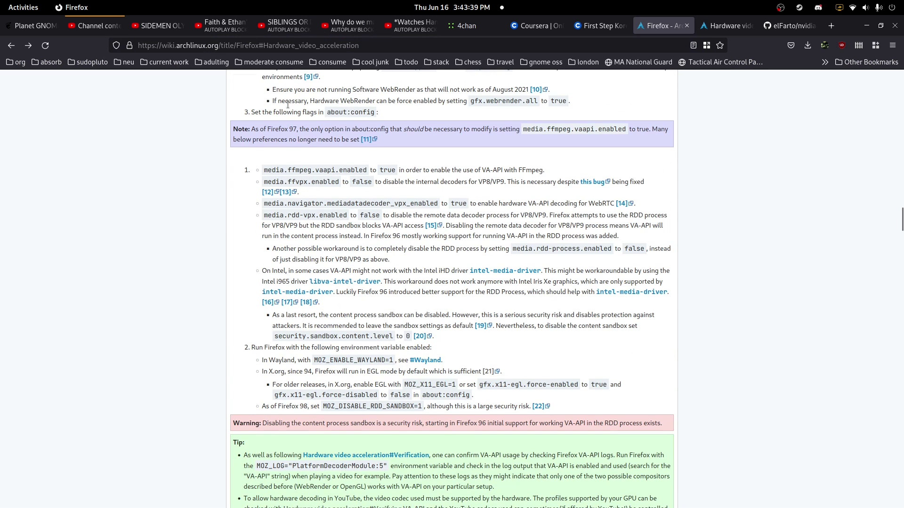
scroll(465, 308, "down", 5)
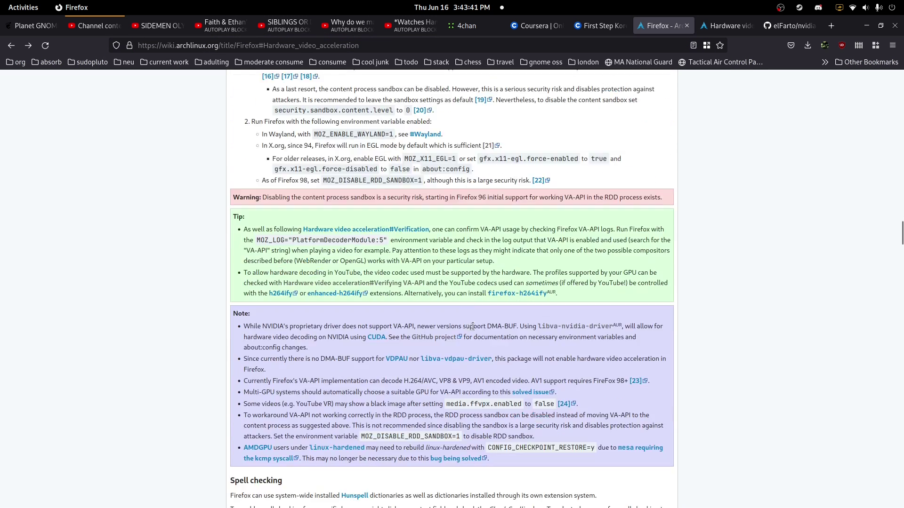
scroll(323, 457, "down", 1)
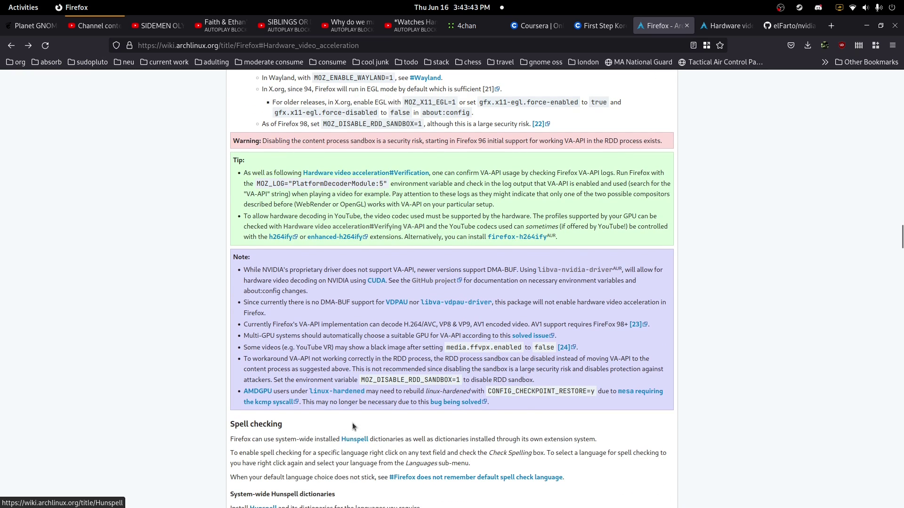
scroll(376, 436, "up", 10)
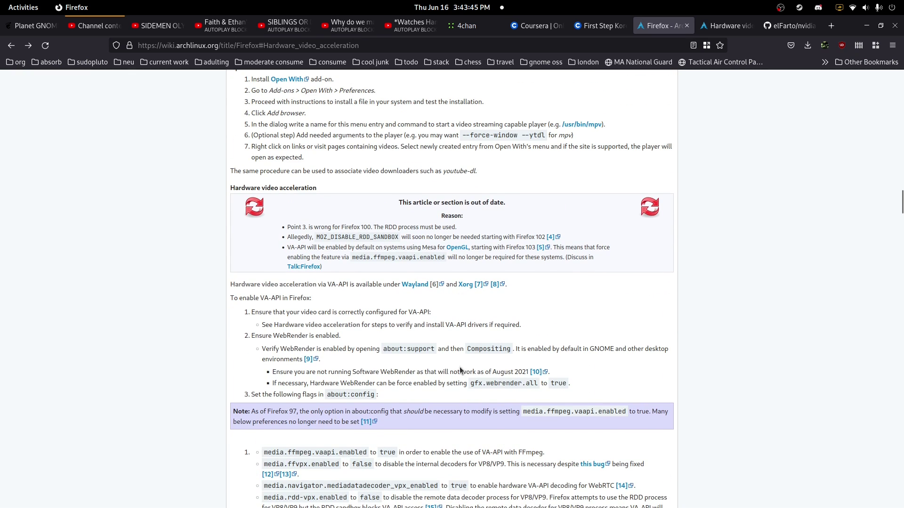
scroll(486, 379, "down", 1)
scroll(507, 389, "down", 1)
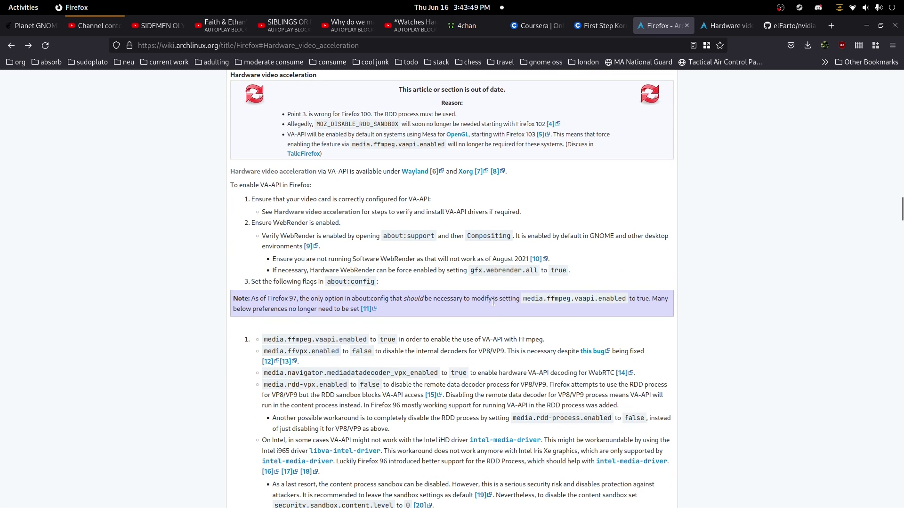
scroll(518, 318, "down", 3)
left_click_drag(265, 174, 370, 172)
left_click(360, 173)
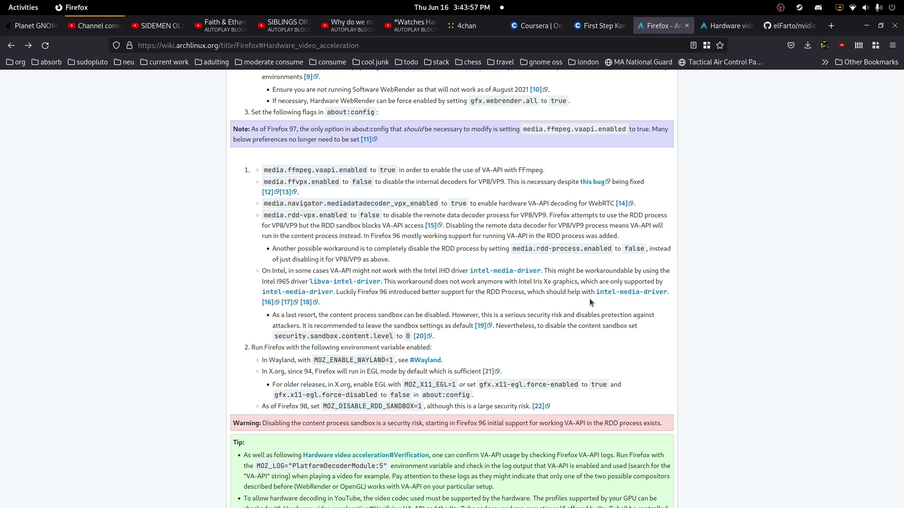
Step: Load about:support in a new tab and scroll down to its Decision Log
left_click(823, 18)
type("about:support")
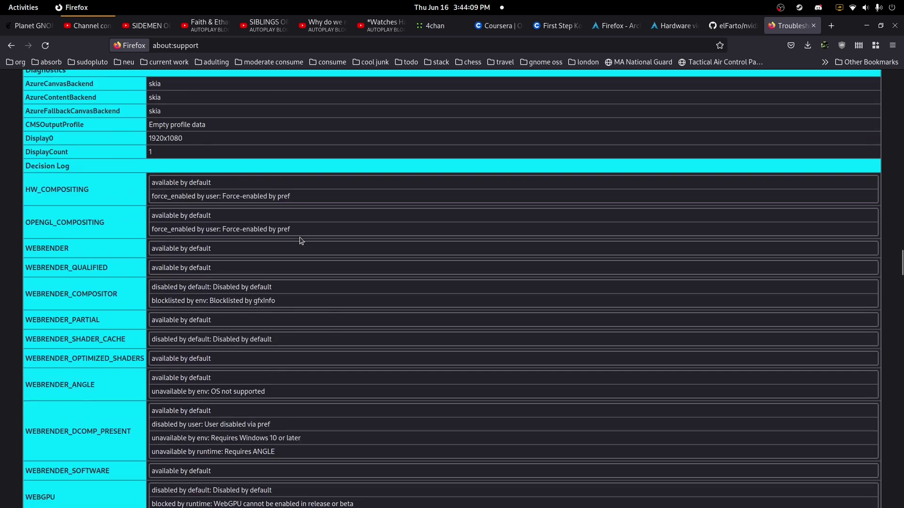
scroll(301, 241, "down", 5)
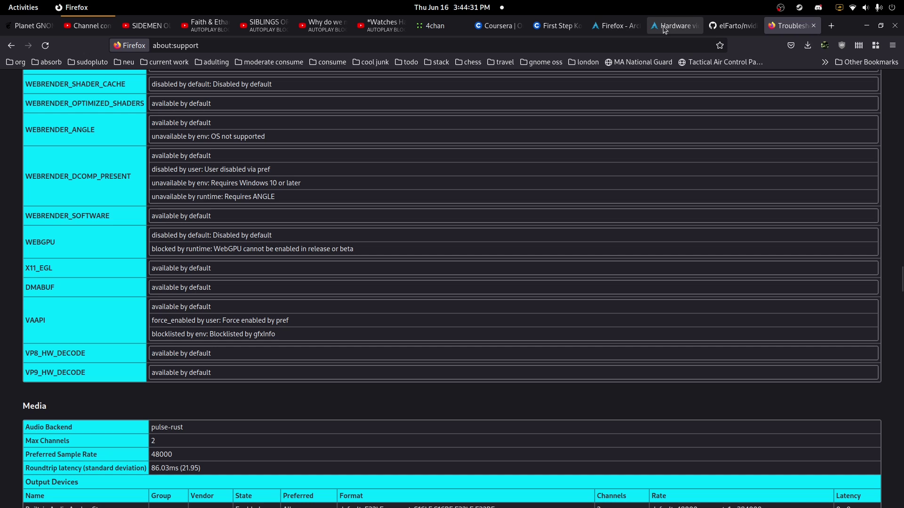
Step: Highlight the media.ffmpeg.vaapi.enabled true flag on ArchWiki, then go back to about:support
left_click(612, 25)
left_click_drag(270, 171, 387, 173)
double_click(314, 170)
left_click(387, 173)
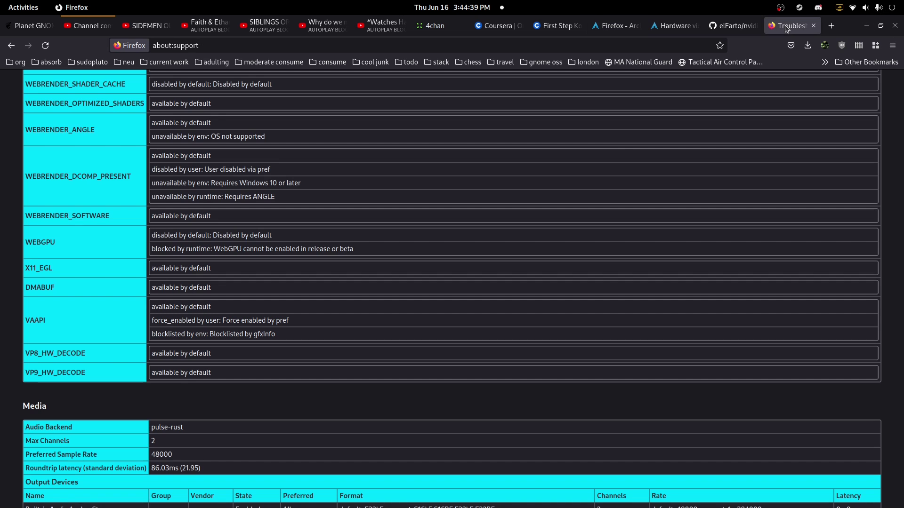
left_click(771, 30)
Step: Run nvidia-smi in the terminal, showing Firefox using 164MiB, then return to about:support
mouse_move(0, 0)
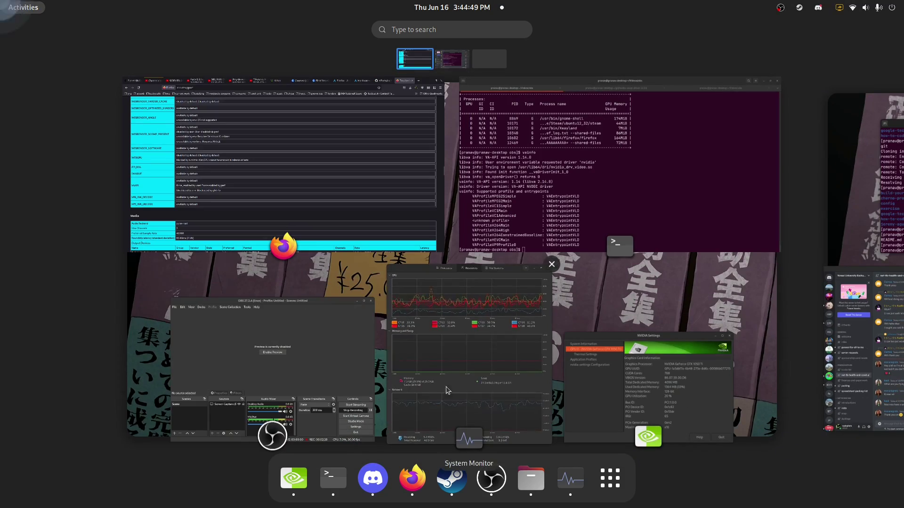
left_click(607, 384)
key("super")
left_click(613, 209)
type("nvidia-smi")
key("Return")
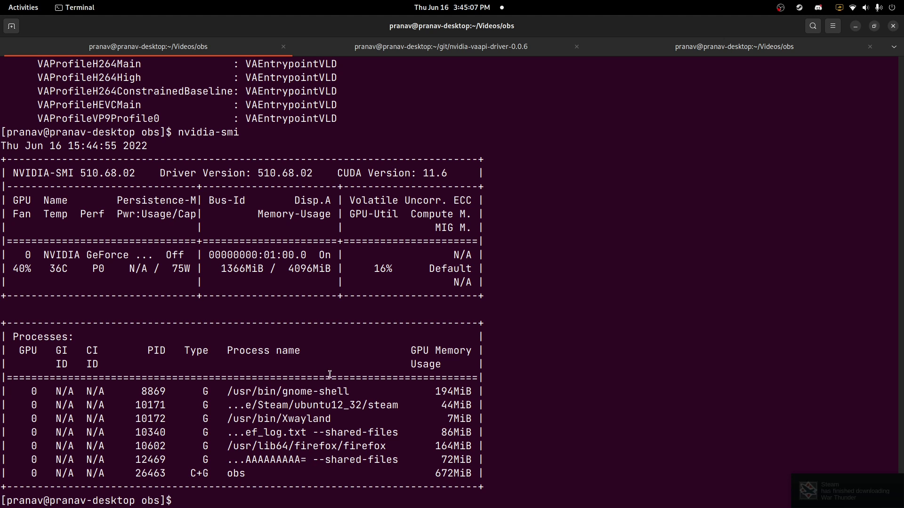
key("super")
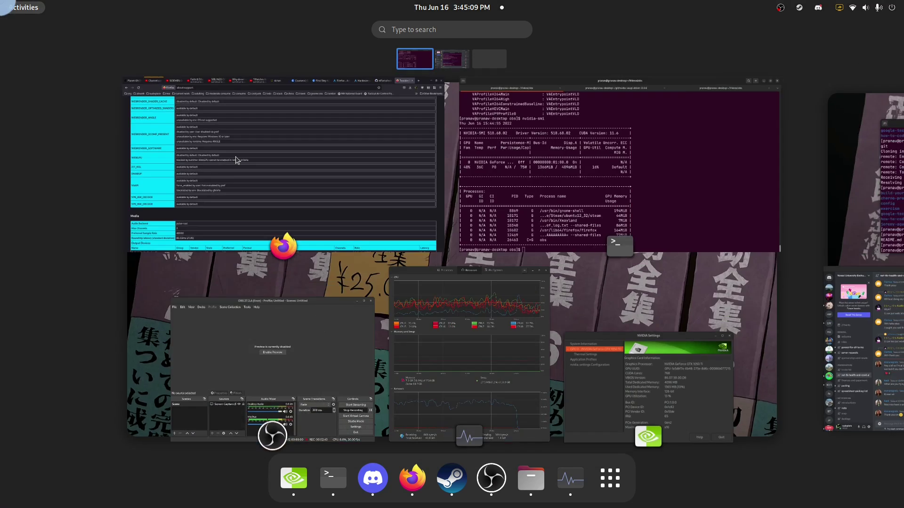
left_click(382, 209)
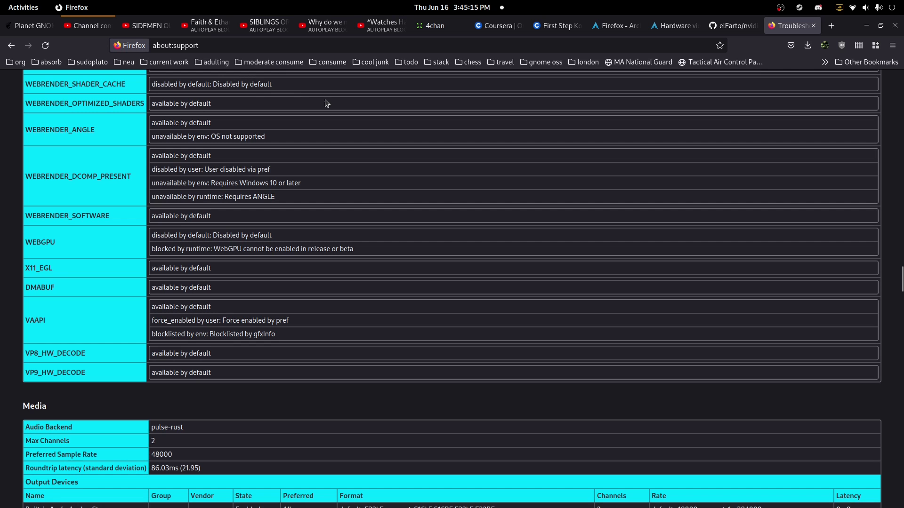
Step: Play SIDEMEN OLYMPICS 2022 muted after dismissing the YouTube TV prompt, then show Activities
left_click(144, 25)
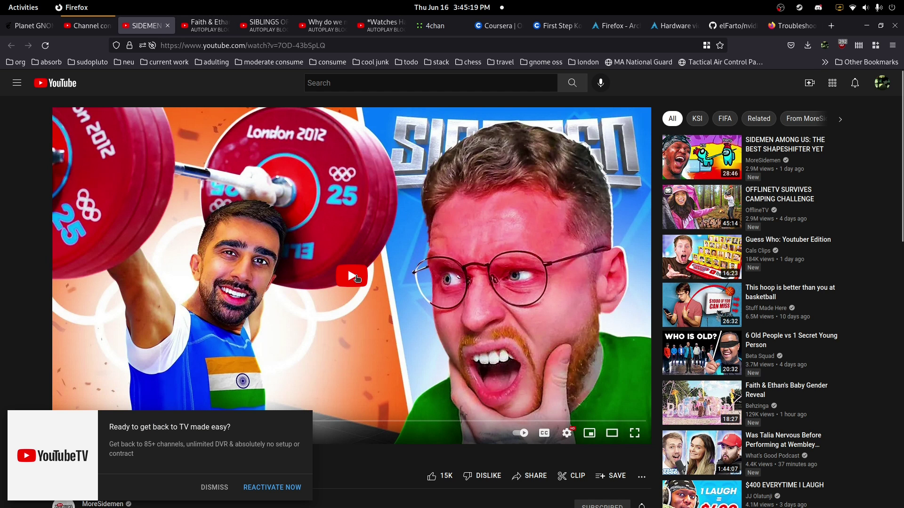
left_click(359, 278)
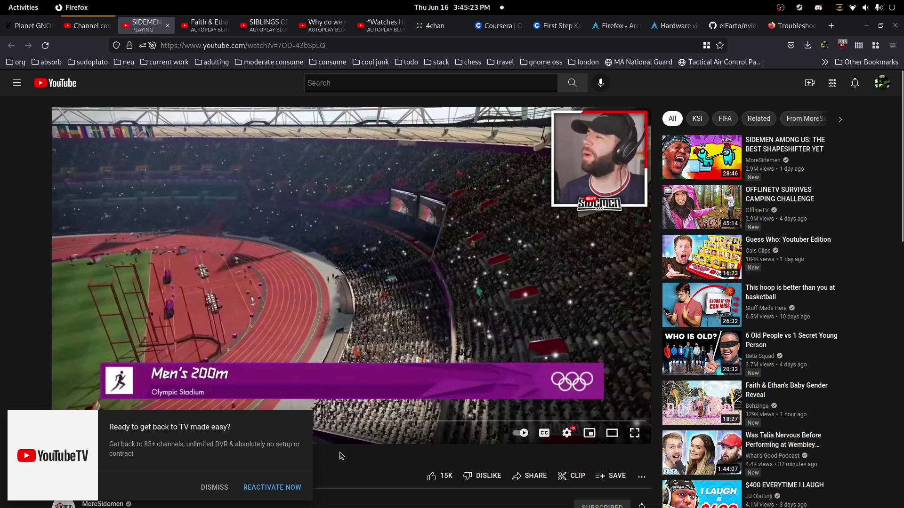
left_click(216, 488)
left_click(120, 439)
left_click(567, 433)
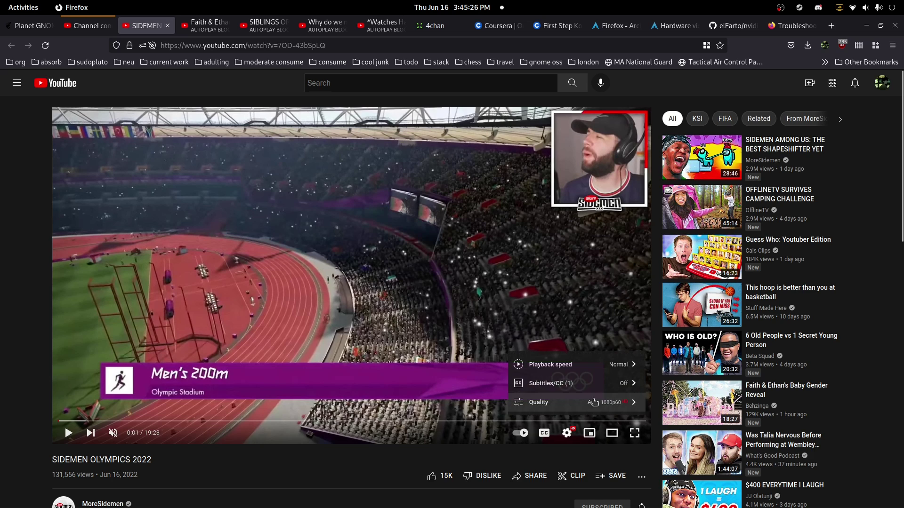
left_click(350, 242)
left_click(350, 242)
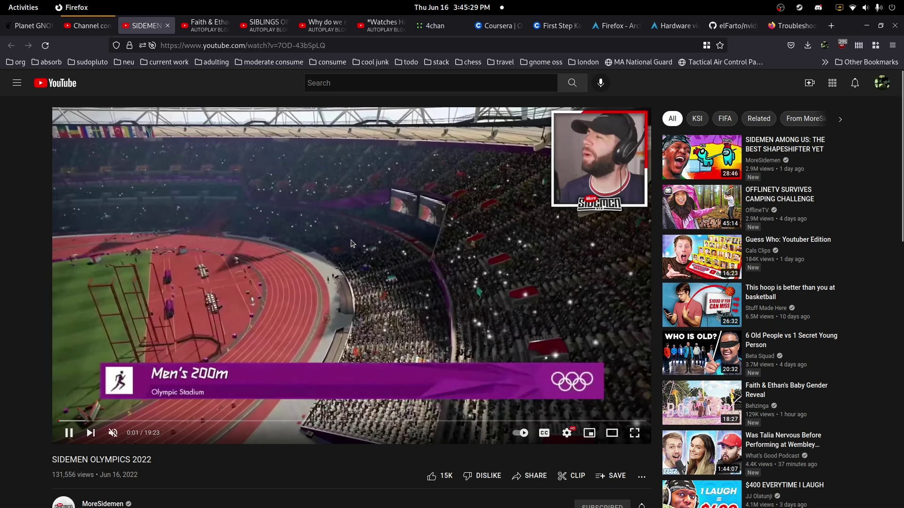
key("super")
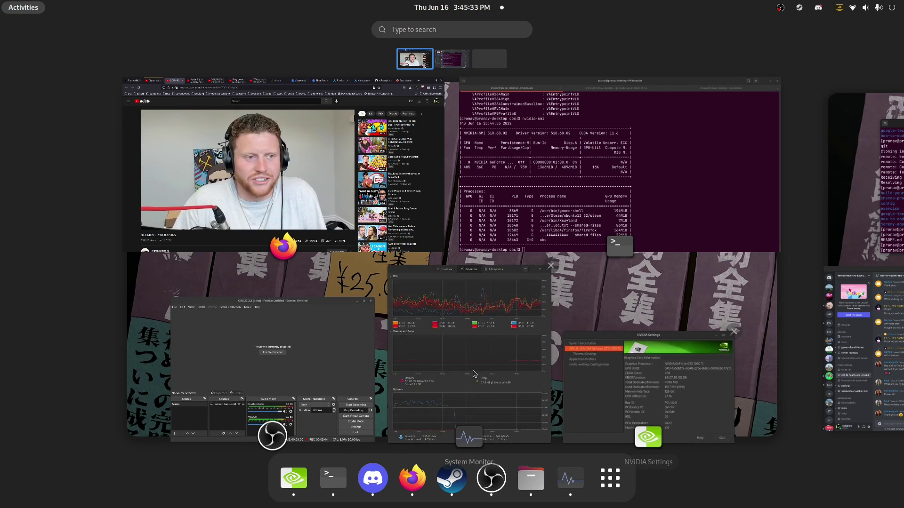
Step: Rerun nvidia-smi in the terminal for fresh GPU stats
left_click(561, 206)
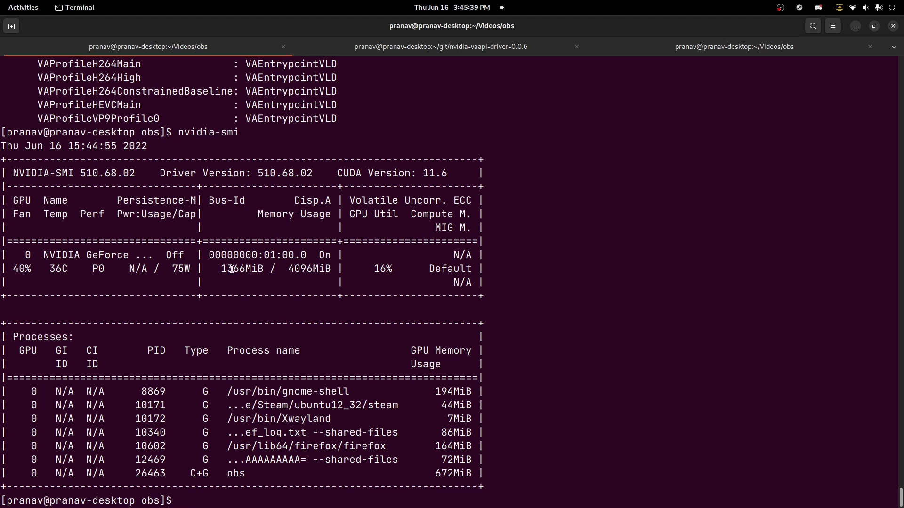
key("Up")
key("Return")
Step: Highlight new Firefox process 11182 and the 1567MiB memory usage, then bring NVIDIA Settings forward
left_click_drag(227, 446, 392, 445)
left_click(369, 432)
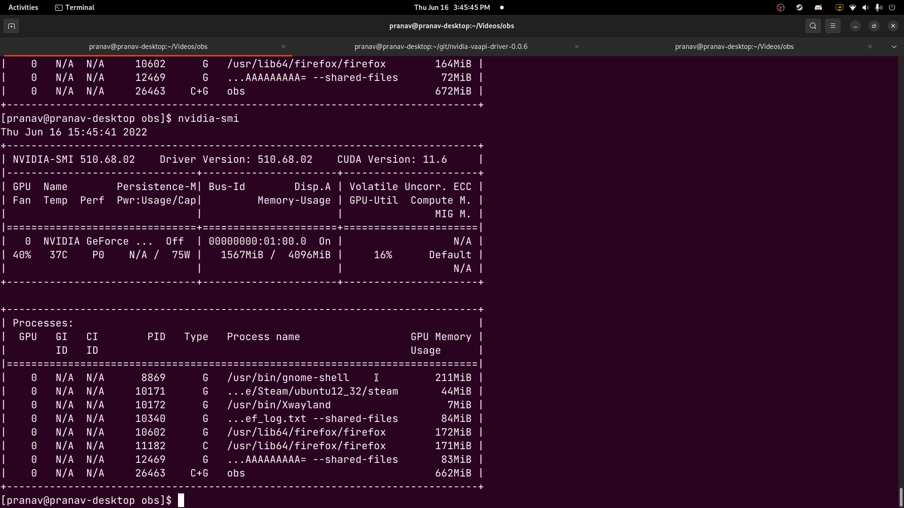
left_click_drag(222, 254, 301, 255)
left_click(305, 264)
mouse_move(1, 2)
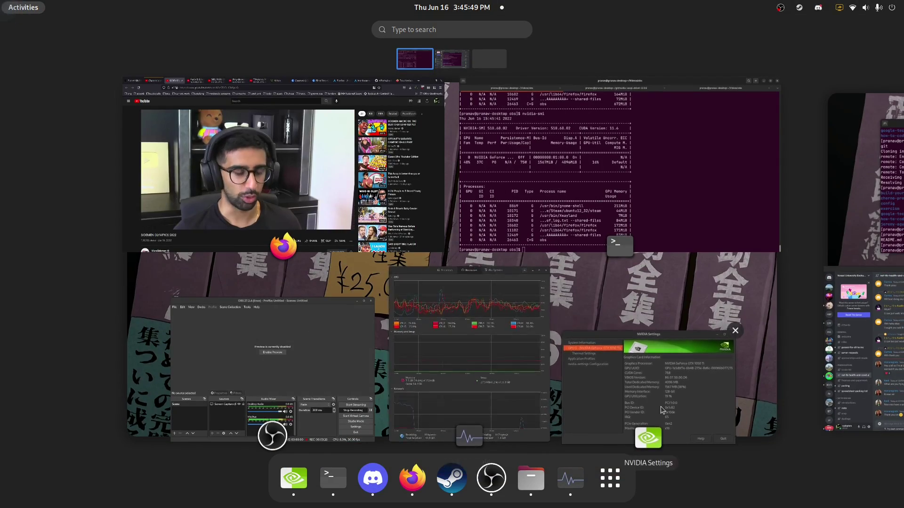
left_click(753, 344)
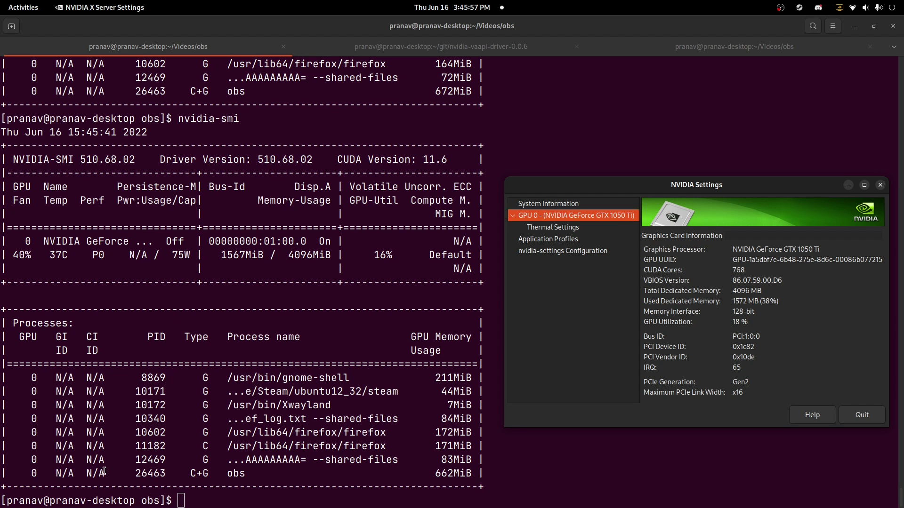
Step: Return to Firefox and scroll up the ArchWiki Firefox VA-API page
mouse_move(1, 1)
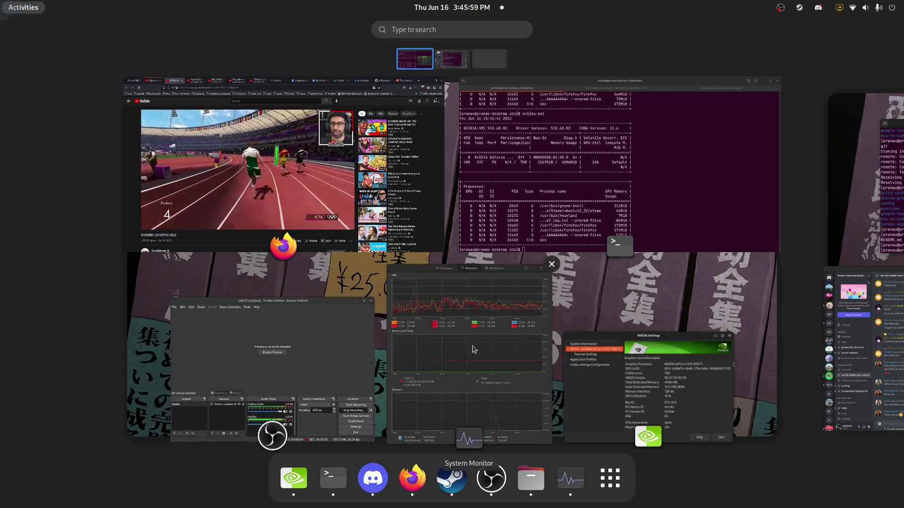
left_click(339, 226)
left_click(612, 26)
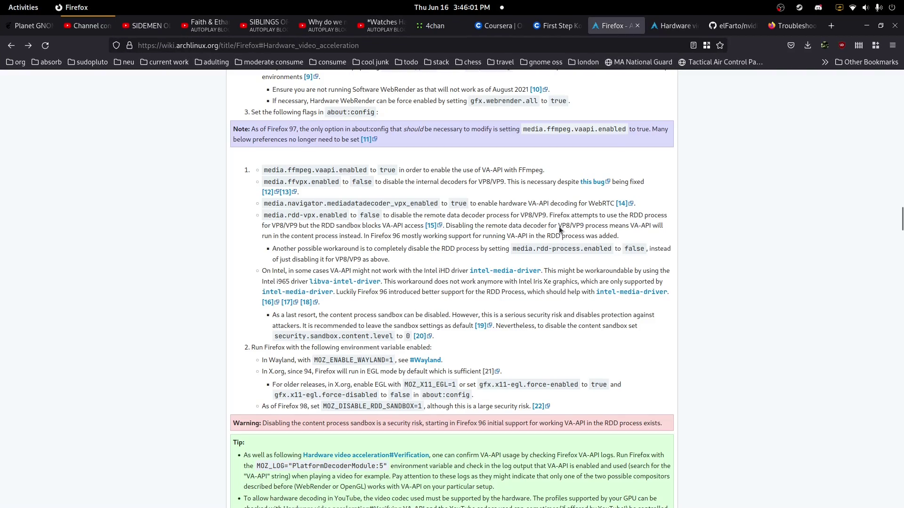
scroll(537, 333, "up", 6)
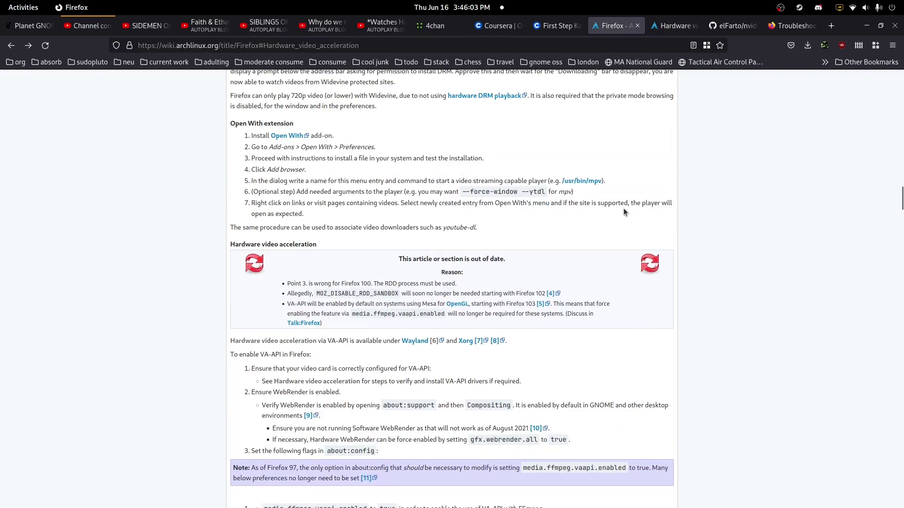
Step: On the Hardware video acceleration page, select the 'For Intel GPU monitoring' verification tip
left_click(676, 26)
scroll(475, 326, "up", 2)
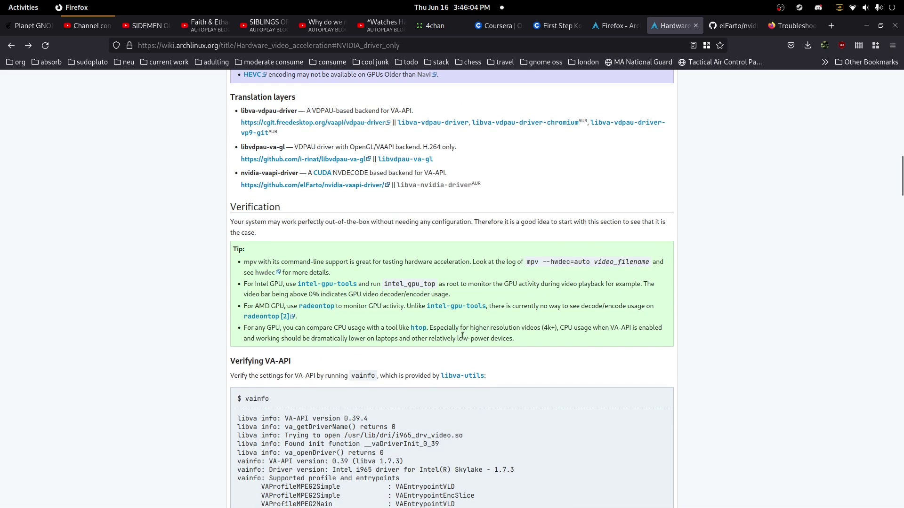
triple_click(402, 284)
left_click(461, 304)
Step: Open Stats for nerds on the SIDEMEN video, highlight the vp09 codec, then close it
left_click(144, 26)
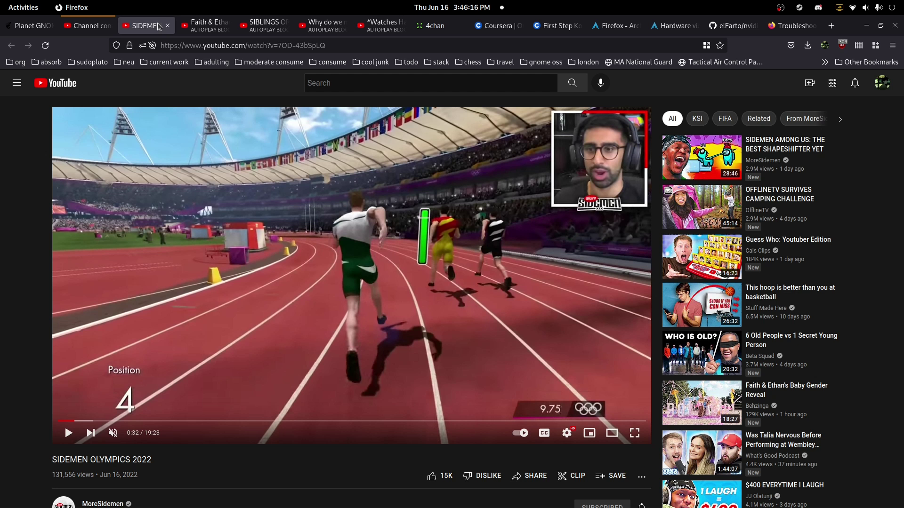
right_click(312, 188)
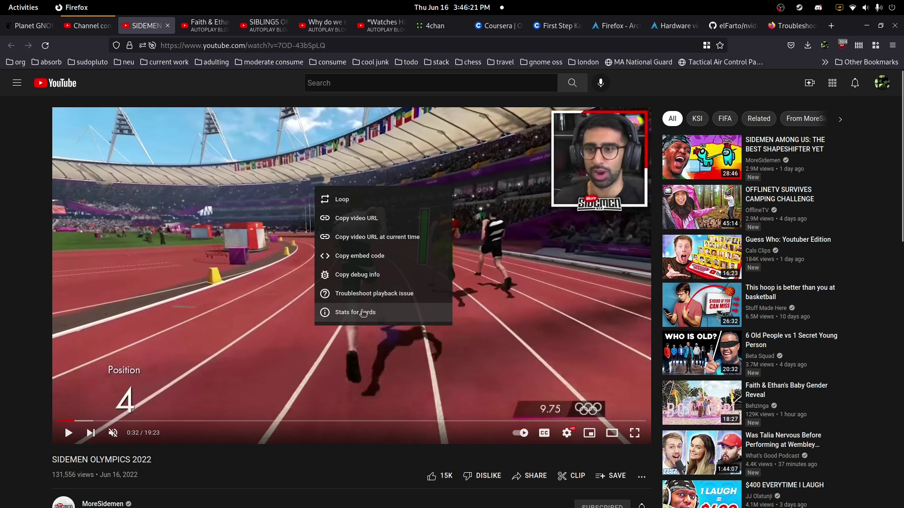
left_click(363, 313)
left_click_drag(118, 146, 125, 146)
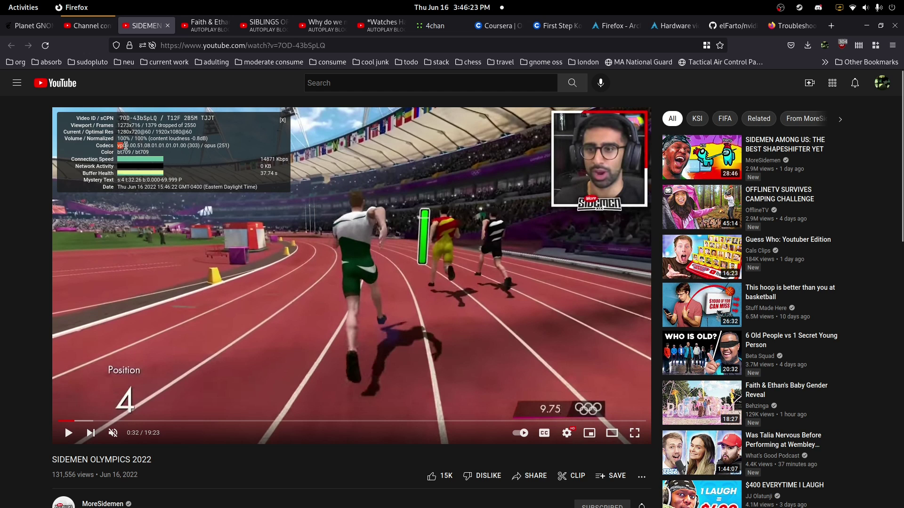
left_click(282, 120)
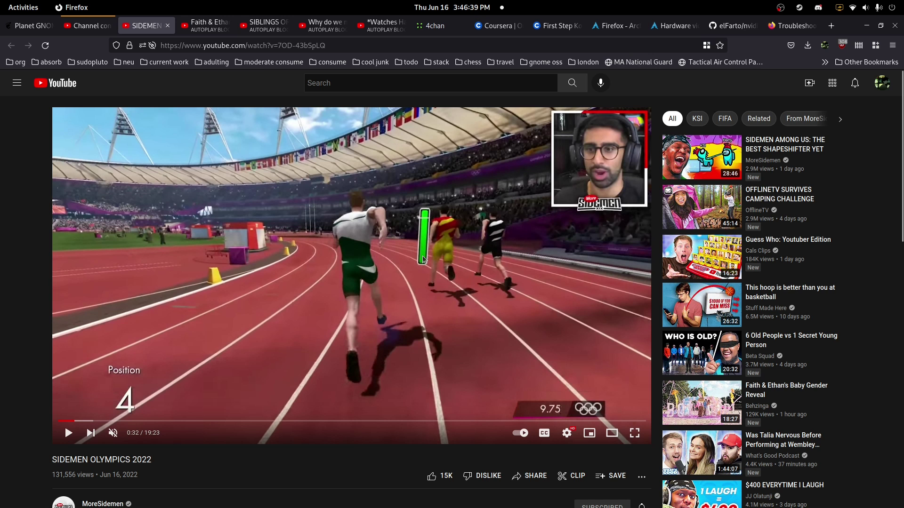
Step: Scroll the Hardware video acceleration page to Installation's NVIDIA nvidia-utils support entries
left_click(674, 25)
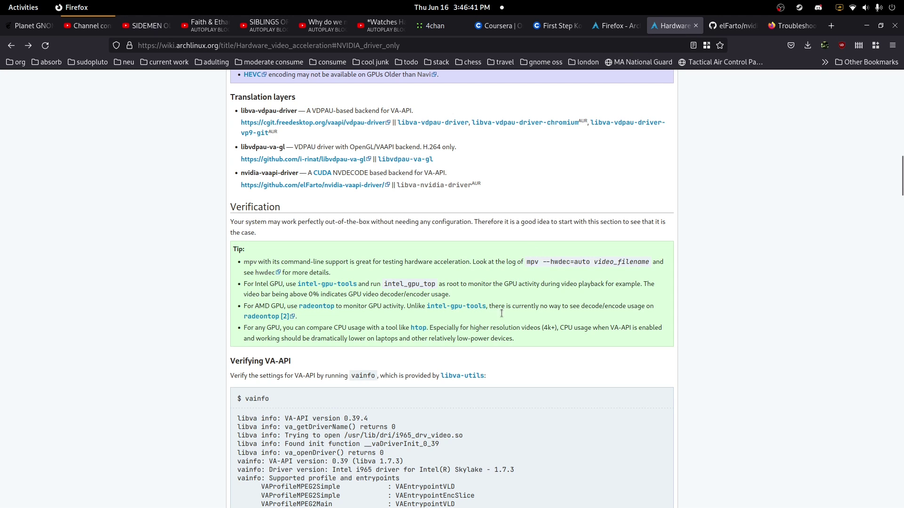
scroll(319, 310, "up", 10)
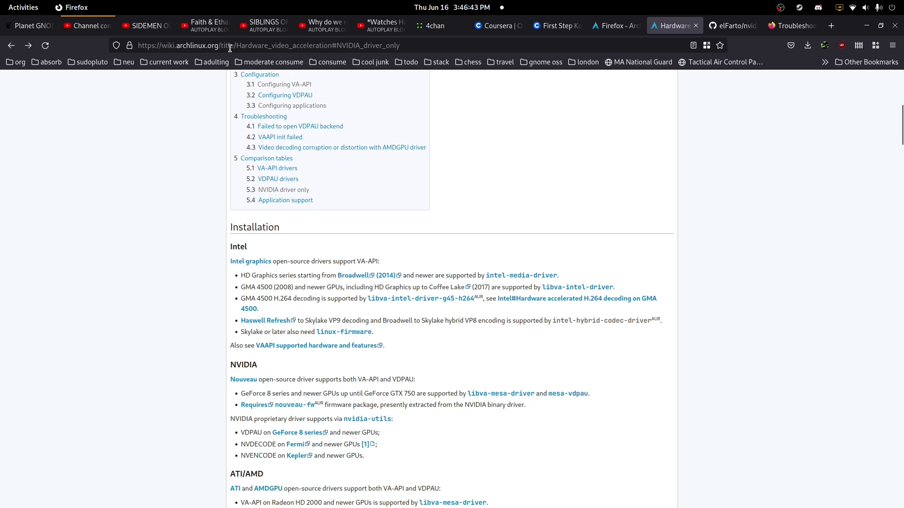
scroll(446, 324, "down", 4)
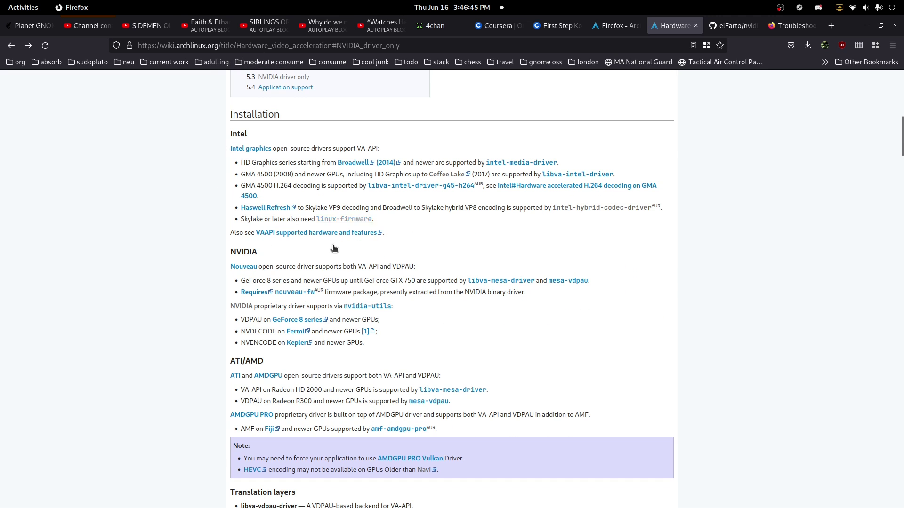
scroll(377, 314, "down", 4)
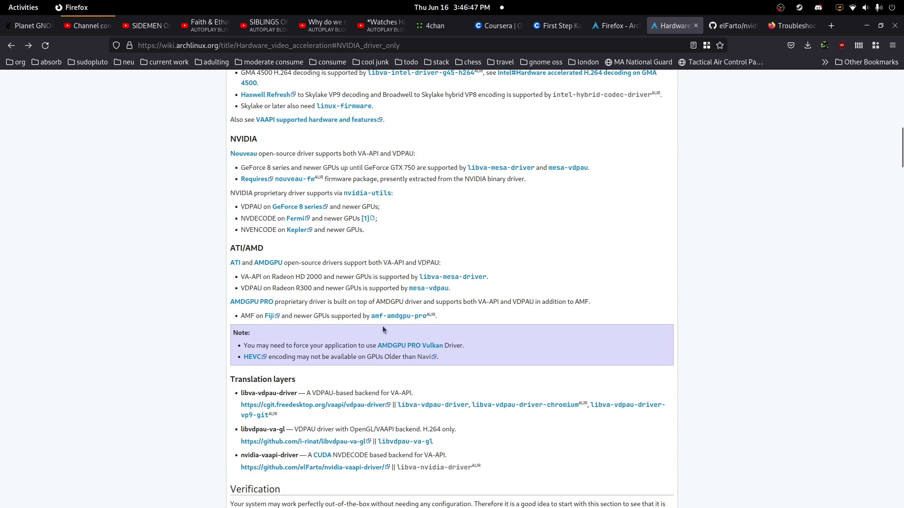
scroll(452, 225, "up", 8)
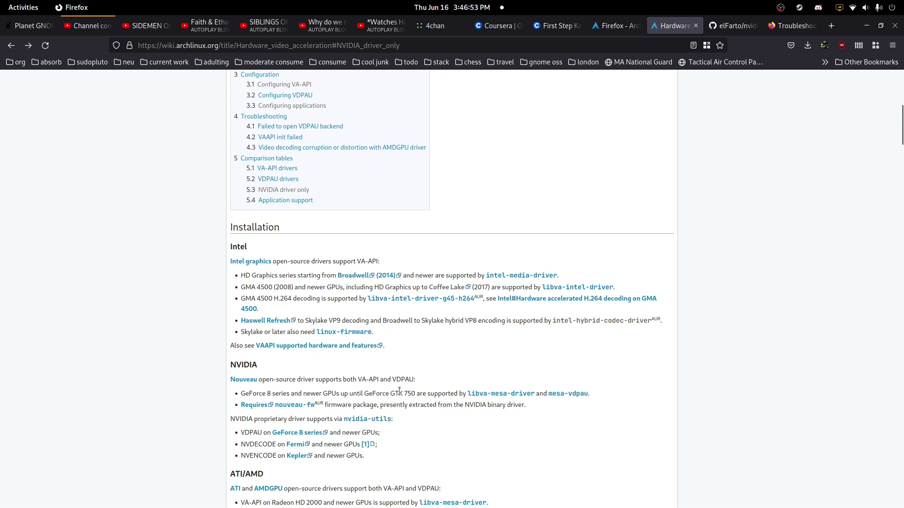
Step: Rerun vainfo in the terminal to list the NVDEC driver's VLD profiles again
left_click(14, 10)
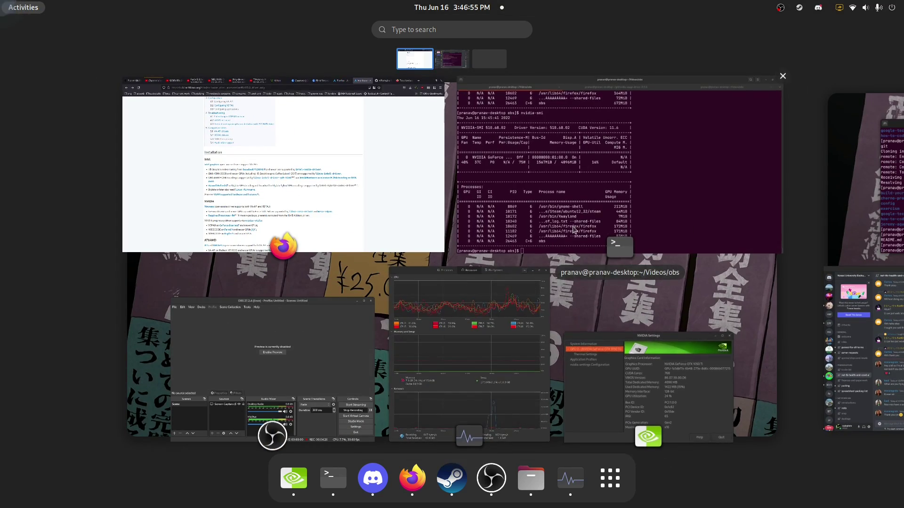
left_click(546, 219)
type("vainfo")
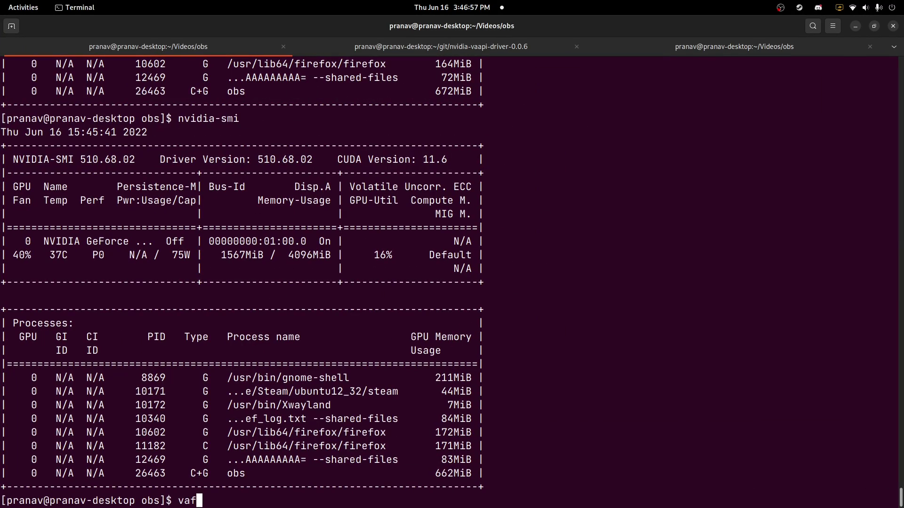
key("Return")
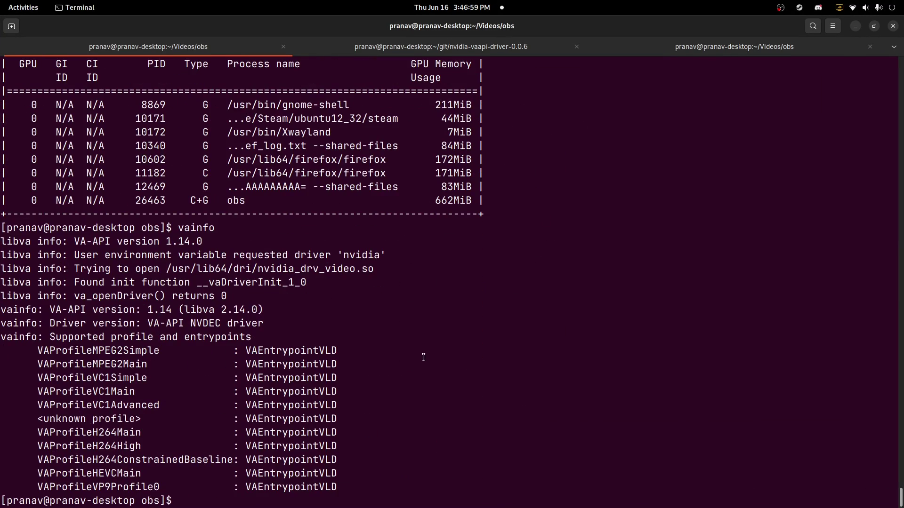
mouse_move(1, 1)
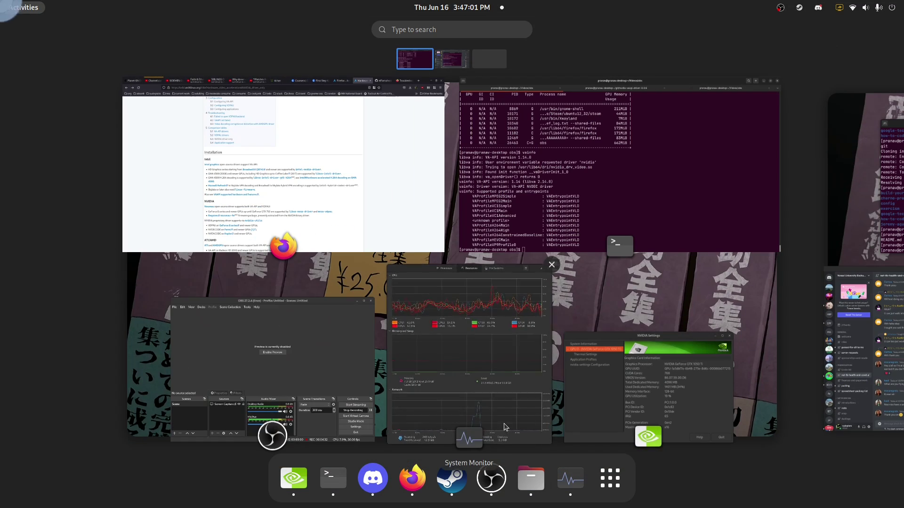
Step: Compare the ArchWiki hardware video acceleration article with the nvidia-vaapi-driver repository page
left_click(360, 209)
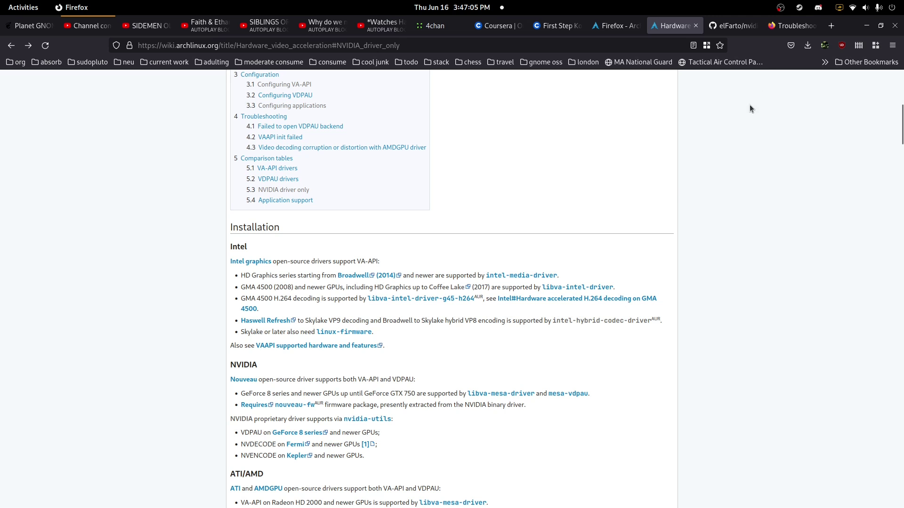
left_click(739, 26)
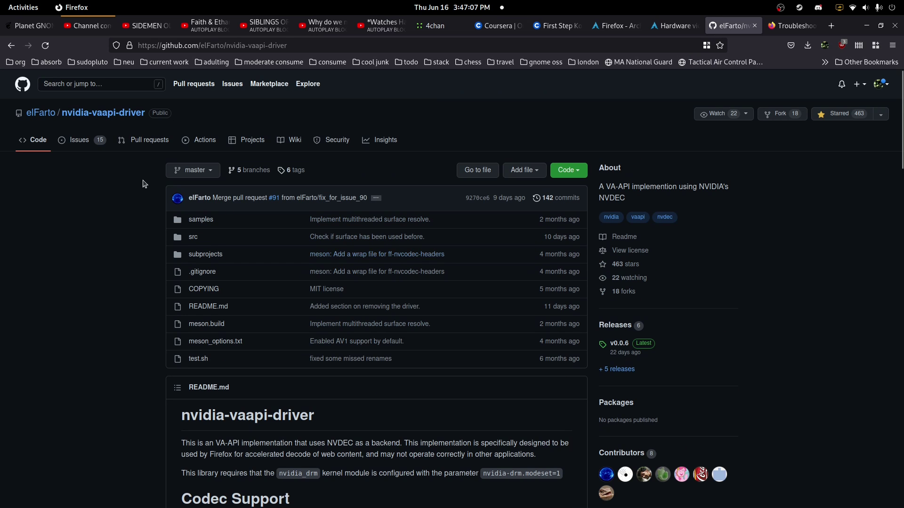
left_click(674, 26)
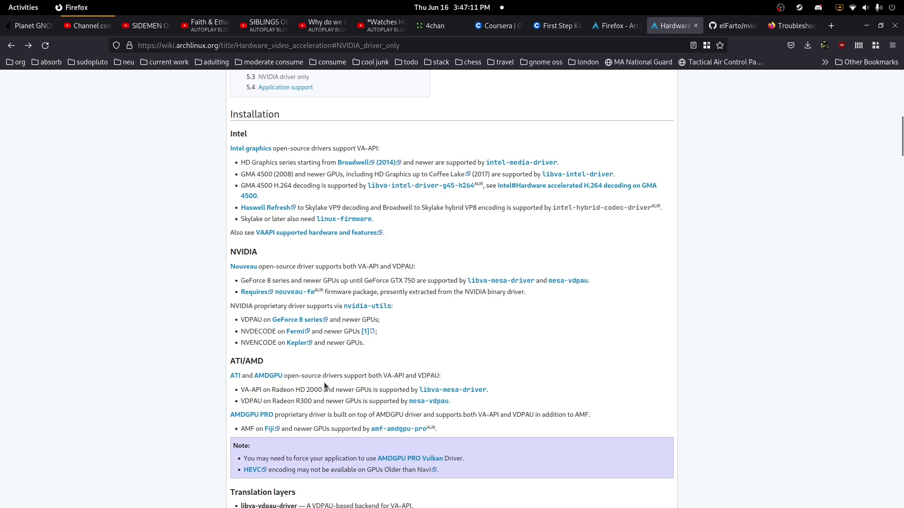
scroll(463, 370, "down", 6)
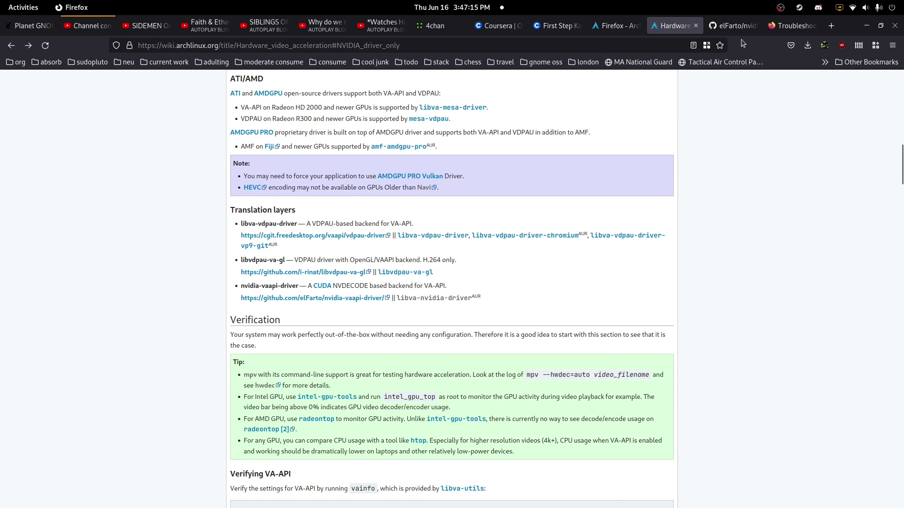
Step: Scroll the nvidia-vaapi-driver README to its build requirements, noting gstreamer-plugins-bad, then return to the terminal
left_click(732, 26)
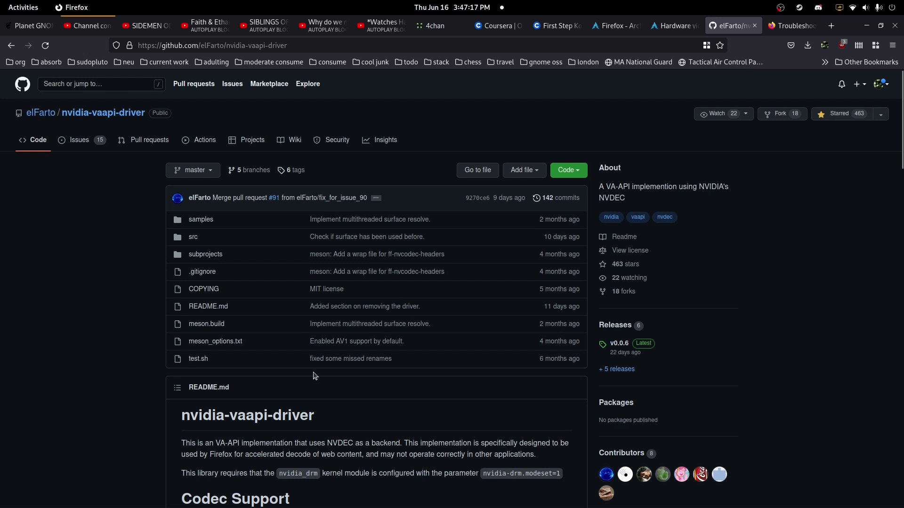
scroll(382, 399, "down", 10)
scroll(490, 274, "up", 4)
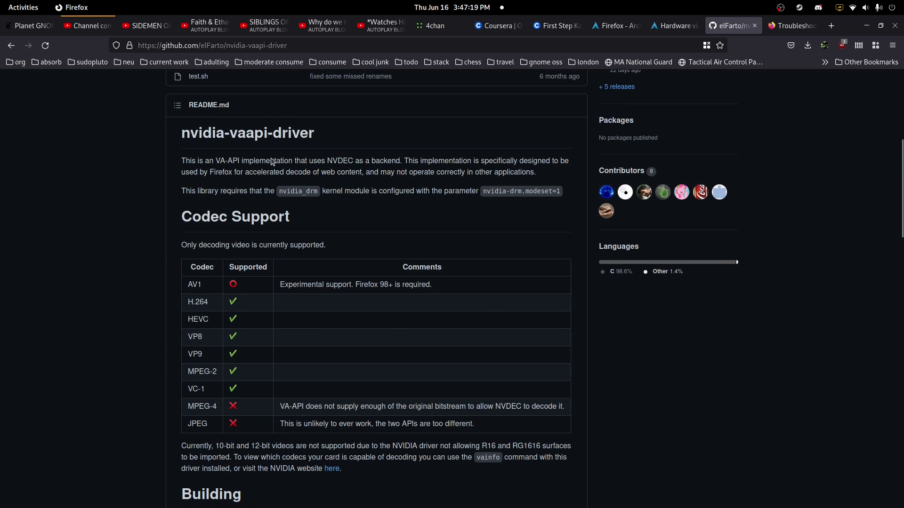
scroll(306, 219, "down", 5)
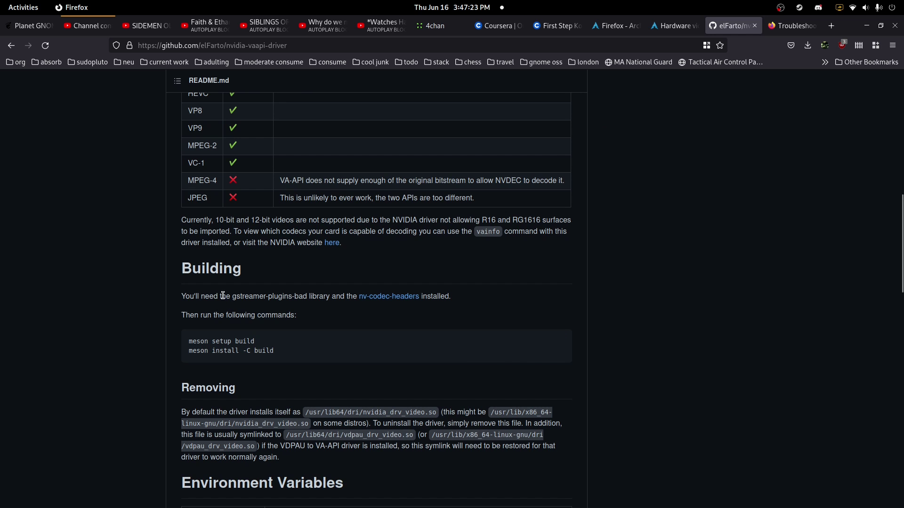
left_click_drag(230, 296, 329, 300)
left_click(303, 299)
left_click(23, 7)
Step: In the nvidia-vaapi-driver-0.0.6 session, history-search 'bad' to recall 'sudo dnf in gstreamer1-plugins-bad-free-devel'
left_click(589, 165)
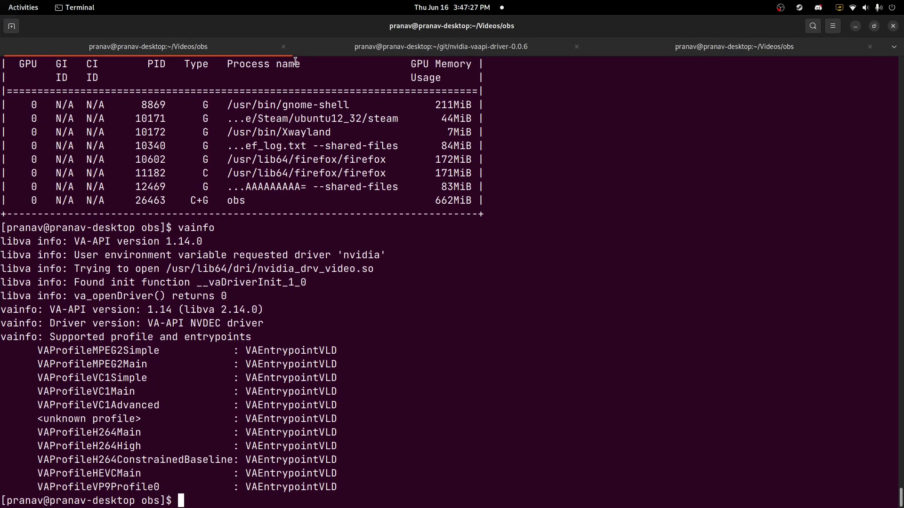
left_click(351, 47)
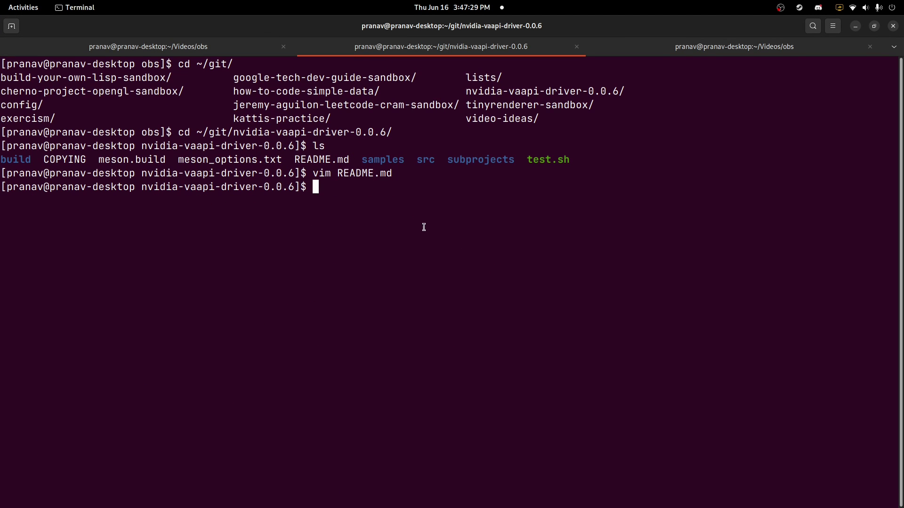
key("ctrl+r")
type("bag': sudo dnf in v4l2loopback")
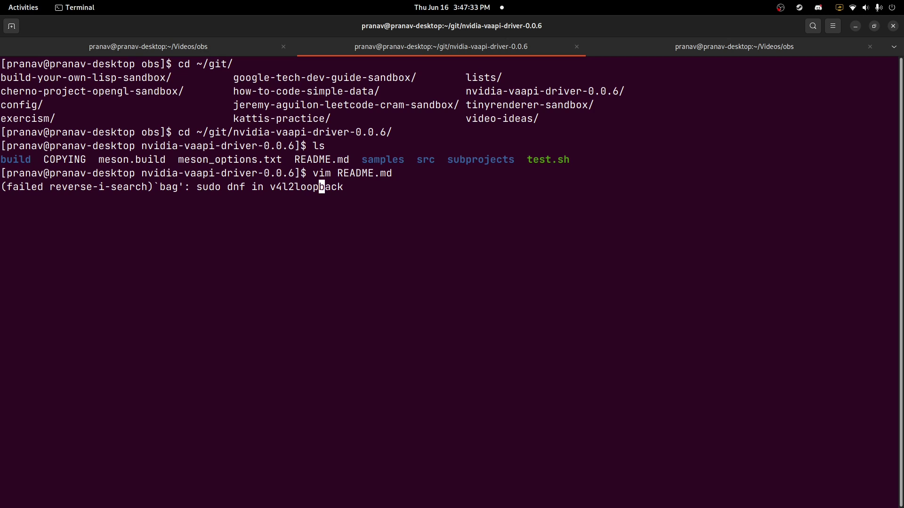
key("BackSpace")
type("d")
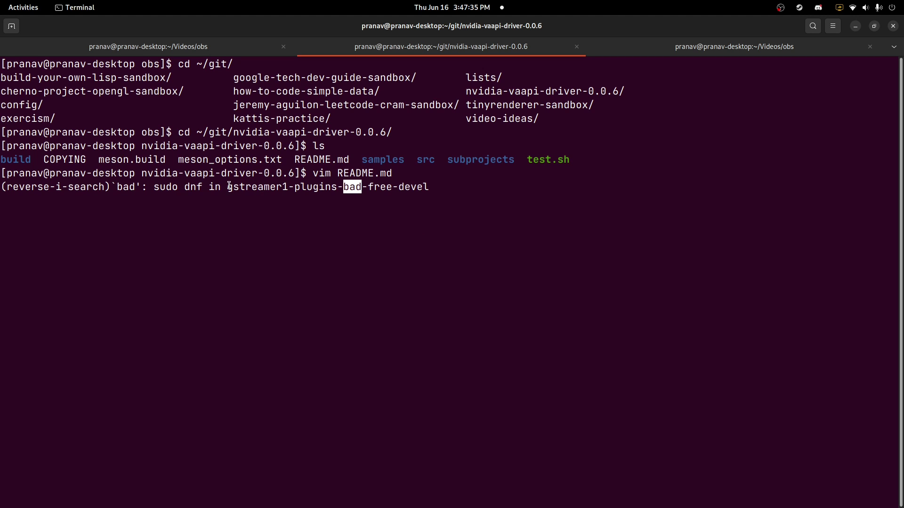
left_click_drag(229, 185, 419, 188)
left_click(425, 189)
mouse_move(0, 0)
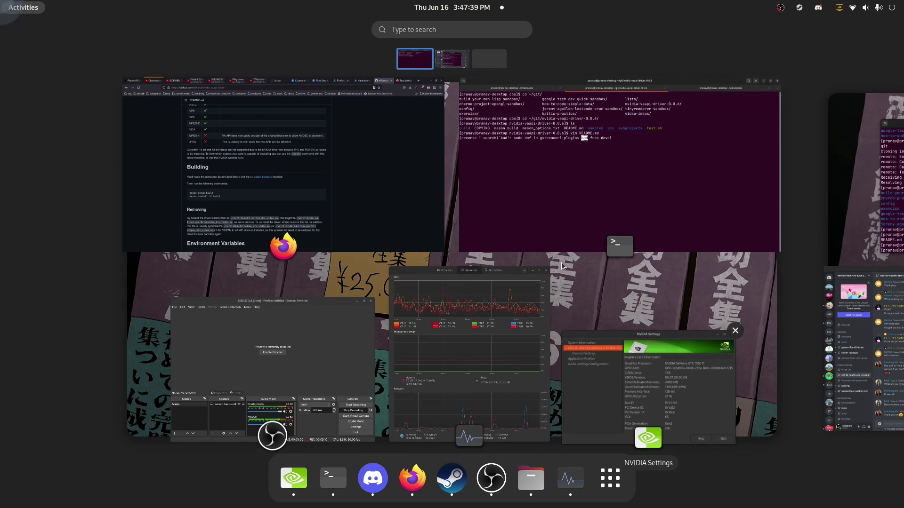
Step: Note the nvidia-vaapi-driver folder name shown on the terminal prompt
left_click(595, 197)
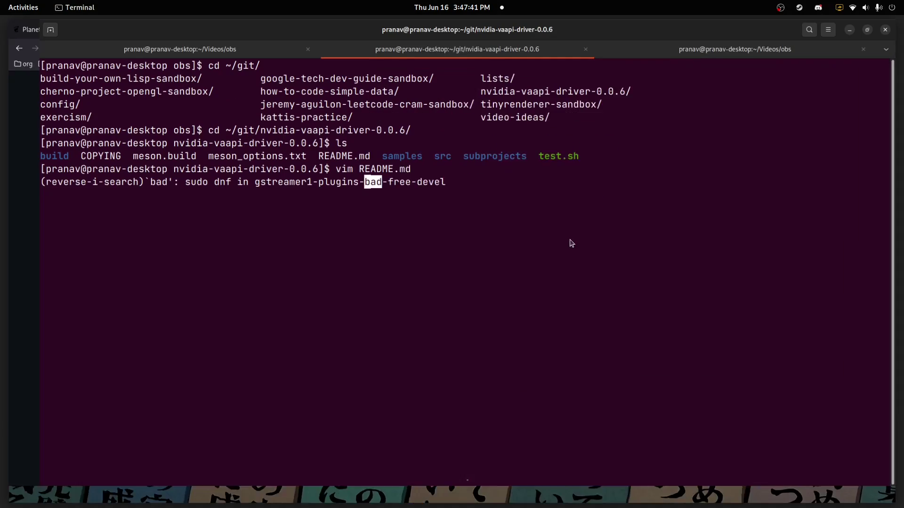
left_click_drag(141, 174, 289, 174)
left_click(289, 173)
mouse_move(0, 0)
Step: Find the README's 'meson setup build' and 'meson install -C build' commands
left_click(435, 247)
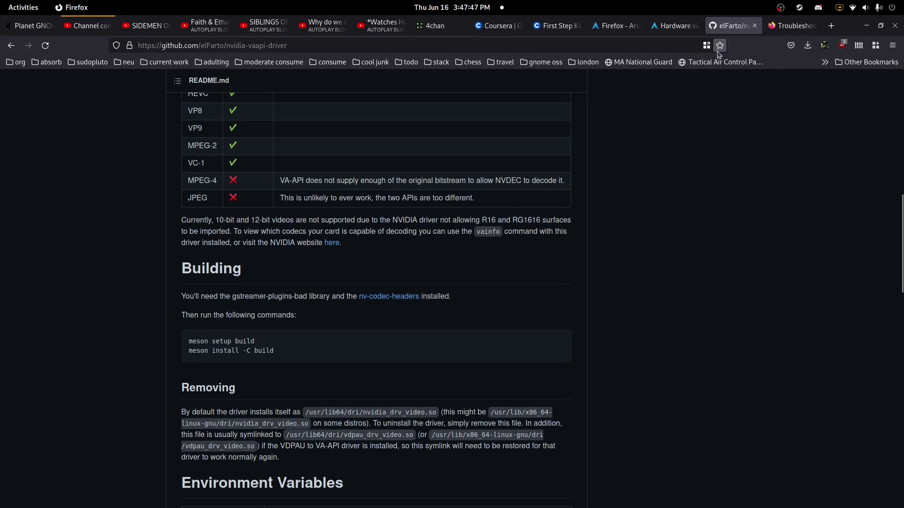
scroll(700, 235, "up", 10)
scroll(738, 386, "down", 4)
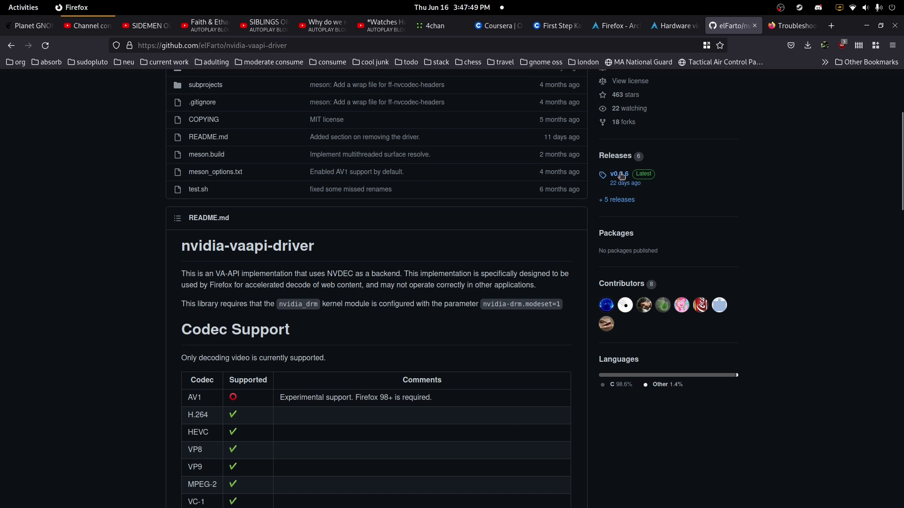
scroll(567, 264, "down", 9)
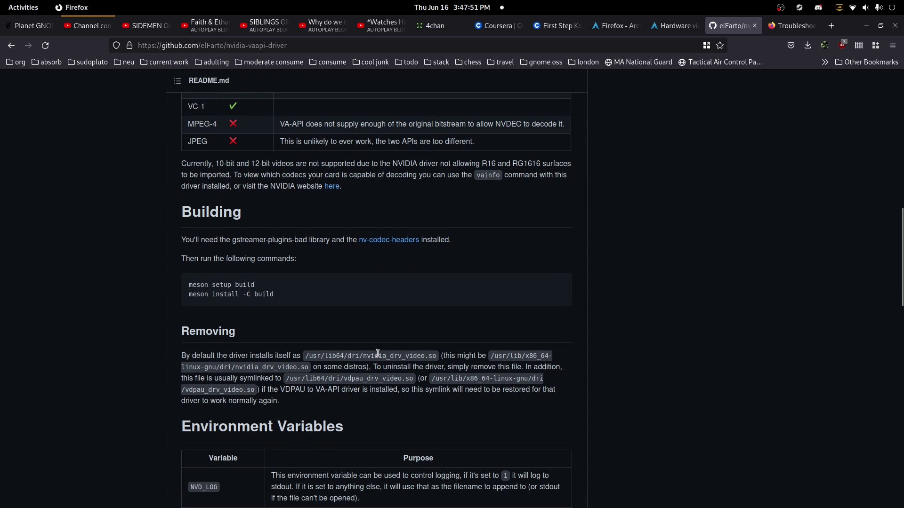
left_click_drag(188, 288, 252, 285)
left_click_drag(184, 297, 328, 297)
left_click(329, 297)
Step: Review the README's Firefox config options: media.ffmpeg.vaapi.enabled, rdd-ffmpeg, av1, gfx and widget settings
scroll(612, 329, "down", 8)
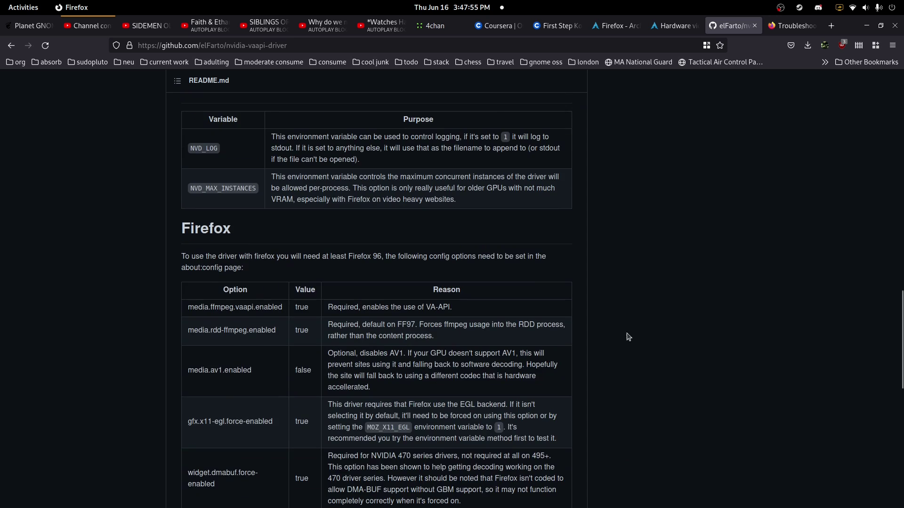
scroll(626, 348, "up", 4)
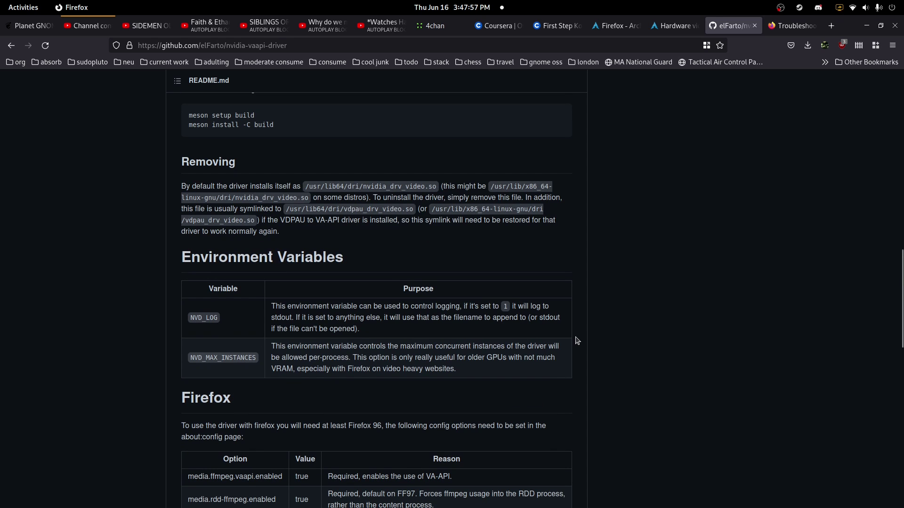
scroll(578, 341, "down", 5)
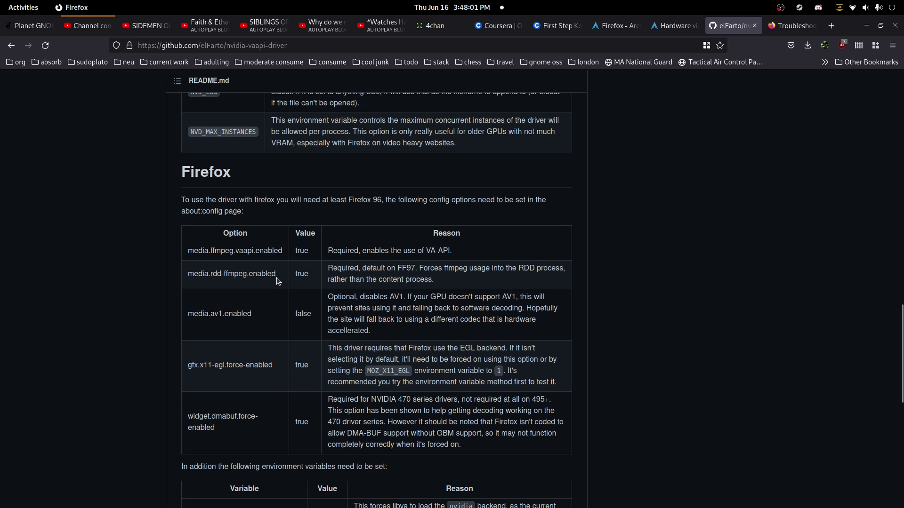
left_click_drag(281, 277, 288, 252)
left_click(206, 255)
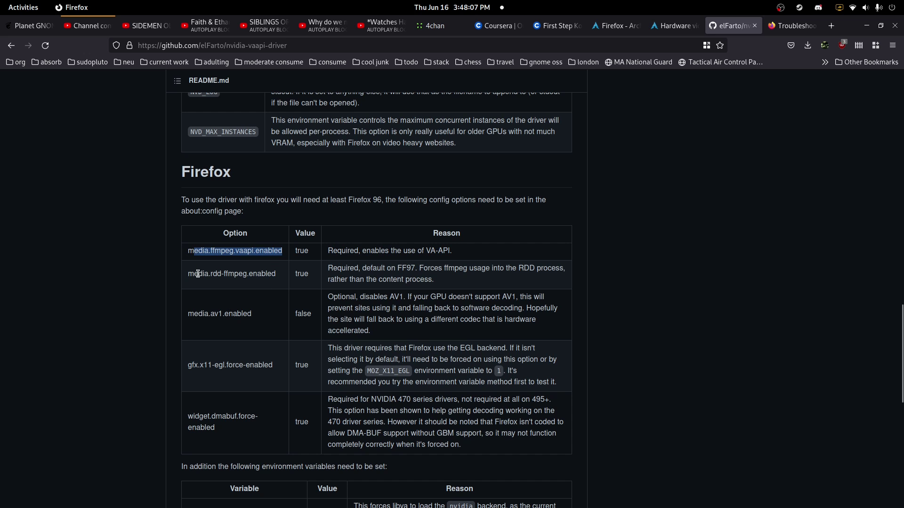
double_click(251, 274)
left_click_drag(272, 444, 193, 328)
left_click(669, 333)
Step: Read the environment variables table: LIBVA_DRIVER_NAME=nvidia, MOZ_DISABLE_RDD_SANDBOX=1, EGL_PLATFORM=wayland
scroll(671, 337, "down", 5)
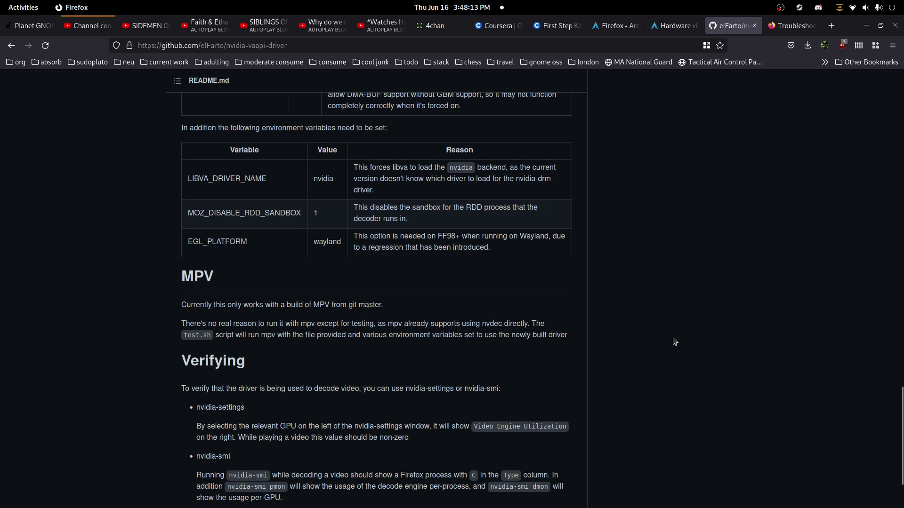
left_click_drag(185, 177, 421, 249)
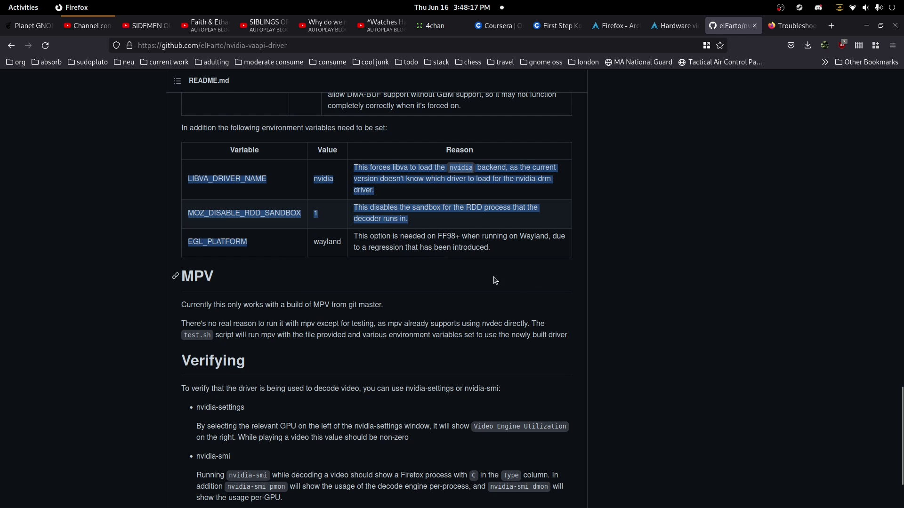
left_click(470, 259)
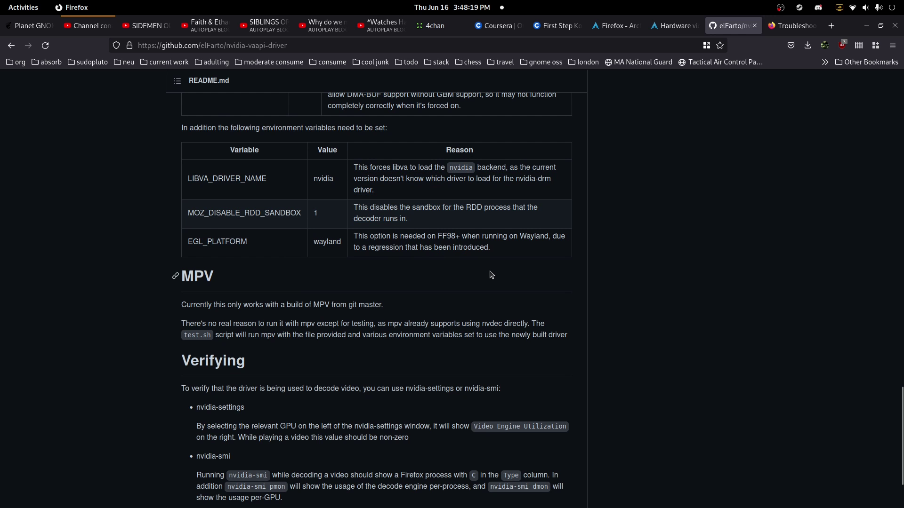
Step: Back in the terminal, cancel the history search and clear the leftover meson command
key("super")
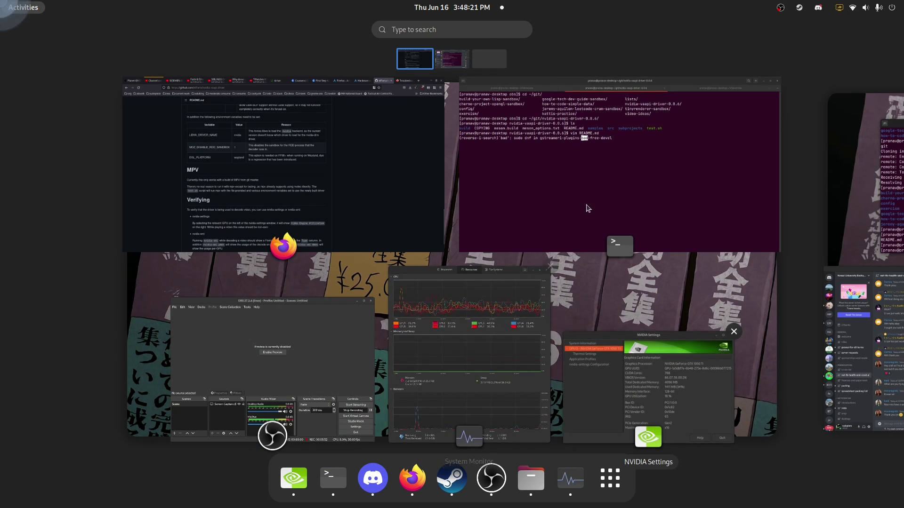
left_click(587, 193)
key("ctrl+g")
type("meson setup build")
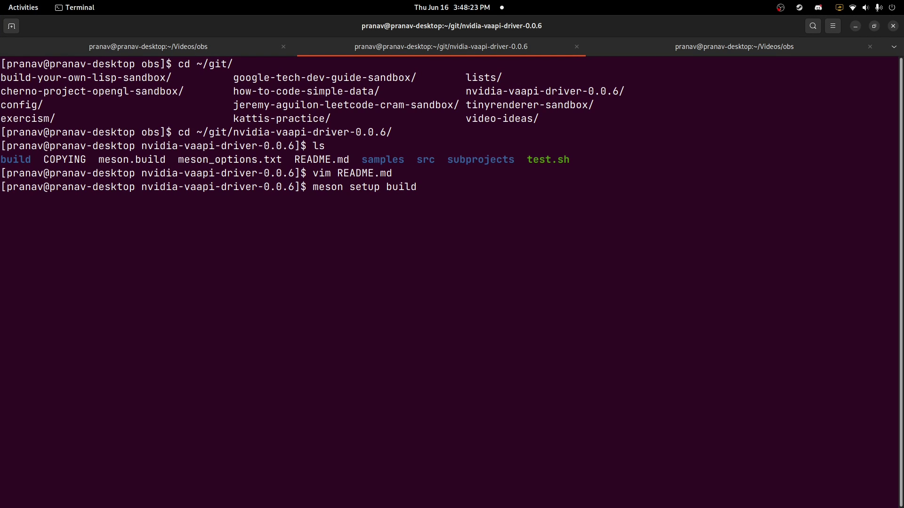
key("BackSpace")
key("BackSpace")
key("BackSpace")
key("BackSpace")
key("BackSpace")
key("BackSpace")
key("BackSpace")
key("BackSpace")
key("BackSpace")
key("BackSpace")
key("BackSpace")
key("BackSpace")
key("BackSpace")
key("BackSpace")
key("BackSpace")
key("BackSpace")
key("BackSpace")
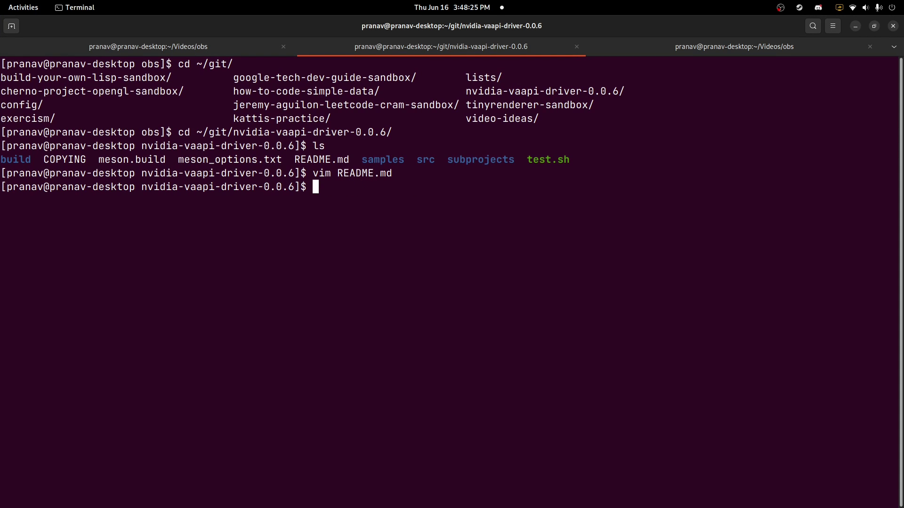
Step: Open ~/.bashrc in vim to check the three export lines, then quit with :q
type("vim ~/.bashrc")
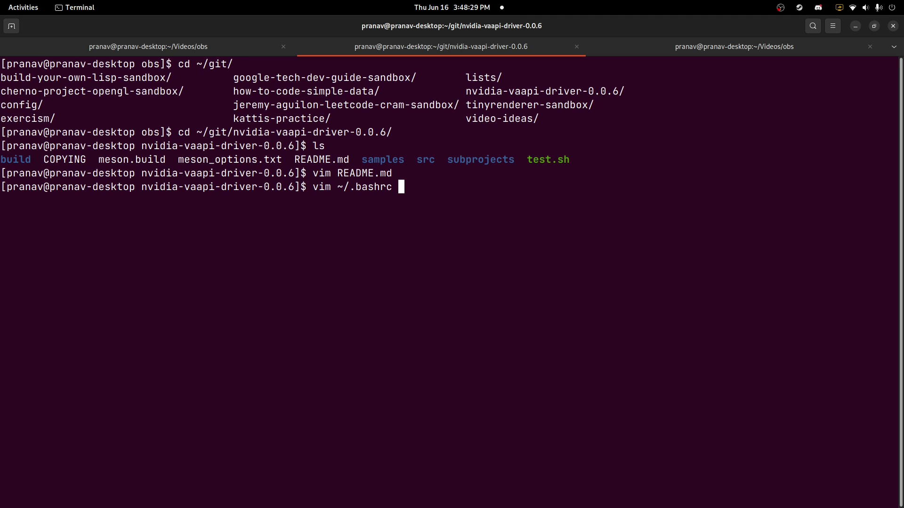
key("Return")
key("k")
key("k")
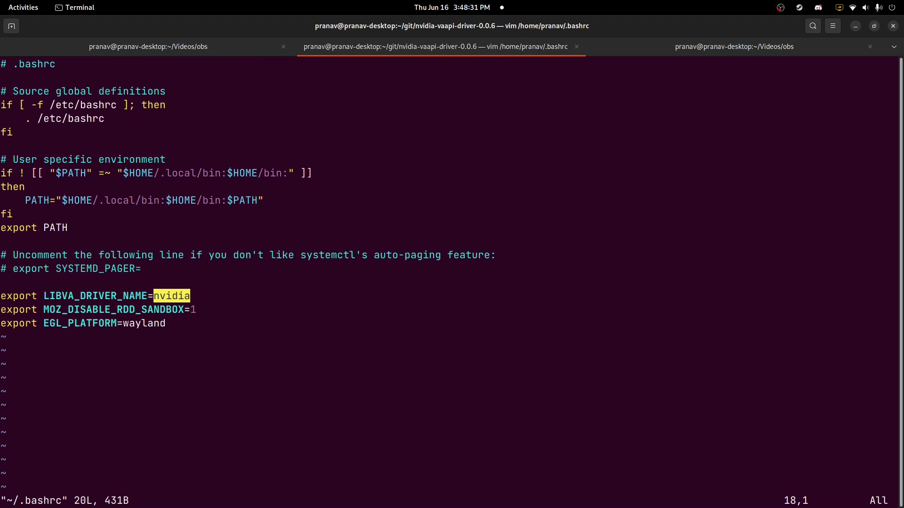
key("j")
key("j")
key("k")
key("k")
key("j")
key("l")
key("e")
key("k")
key("l")
key("l")
key("l")
type(":q")
key("Return")
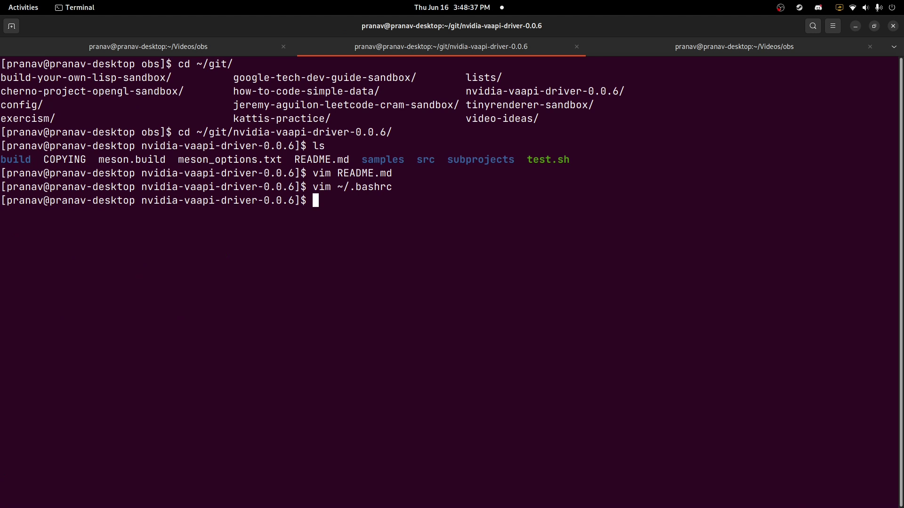
Step: Source the file into the current shell with '. ~/.bashrc'
key("Up")
key("Left")
key("Left")
key("Left")
key("Left")
key("Left")
key("Left")
key("Left")
key("Left")
key("Left")
key("Left")
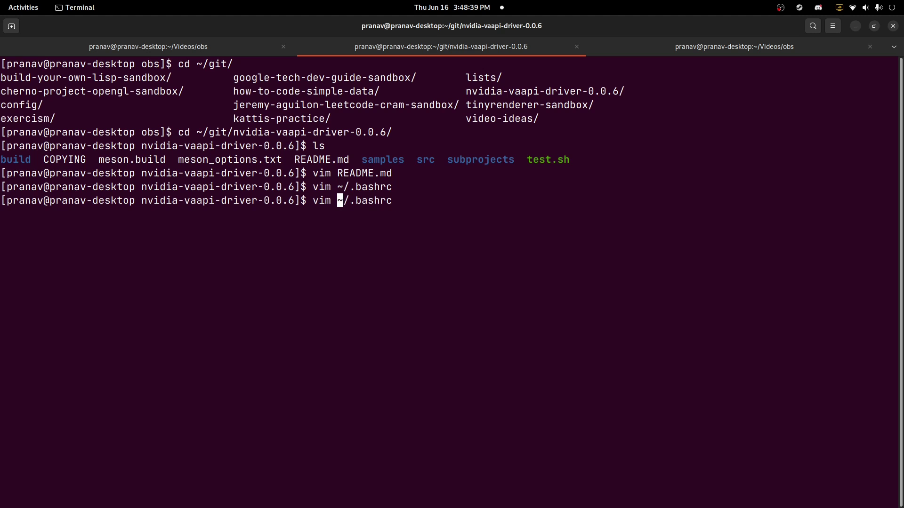
key("BackSpace")
key("BackSpace")
key("BackSpace")
key("BackSpace")
type(".")
key("Return")
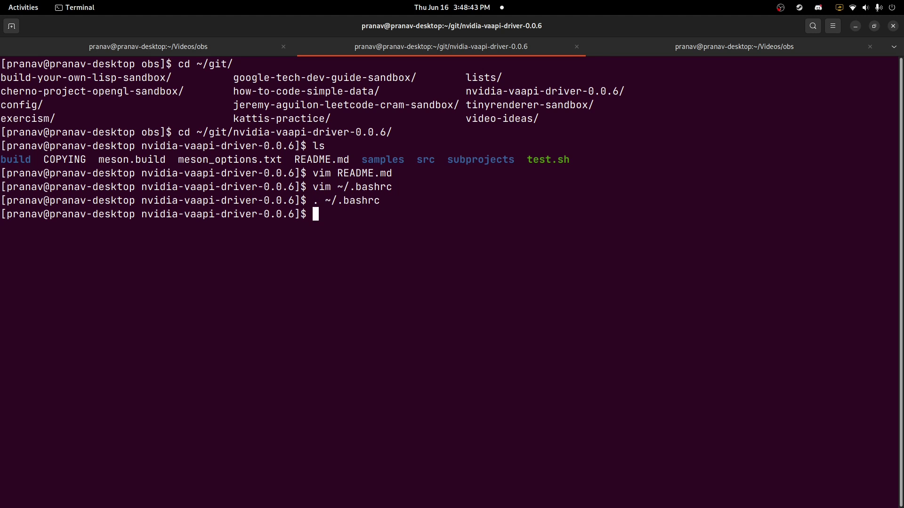
Step: Switch to the Firefox README and close the 'Authentication required' notification
mouse_move(1, 1)
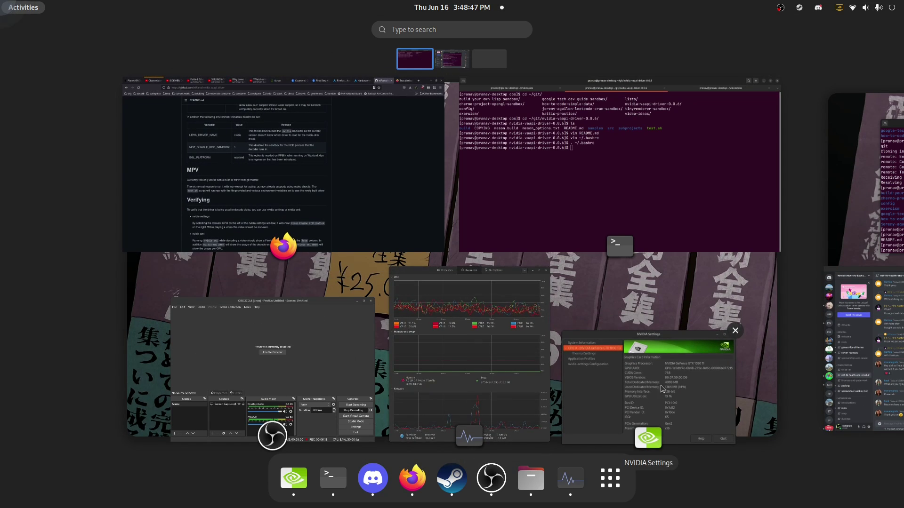
left_click(572, 196)
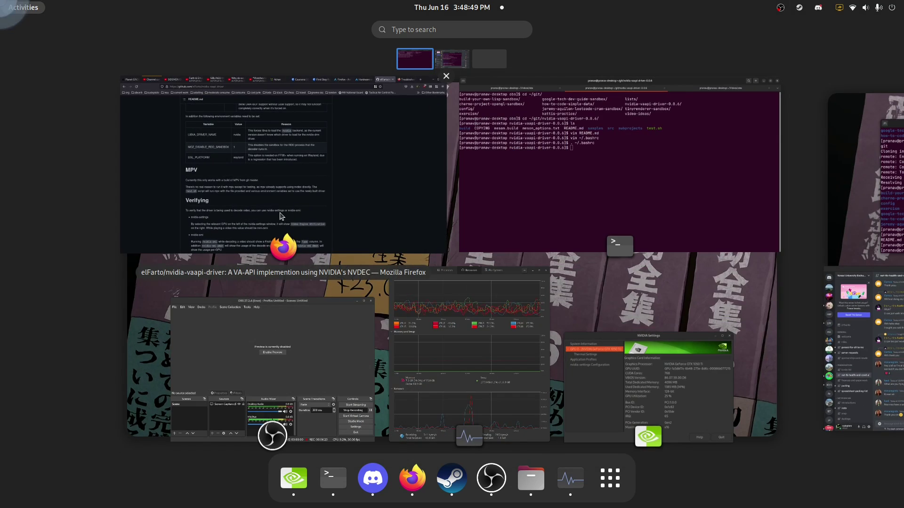
left_click(281, 217)
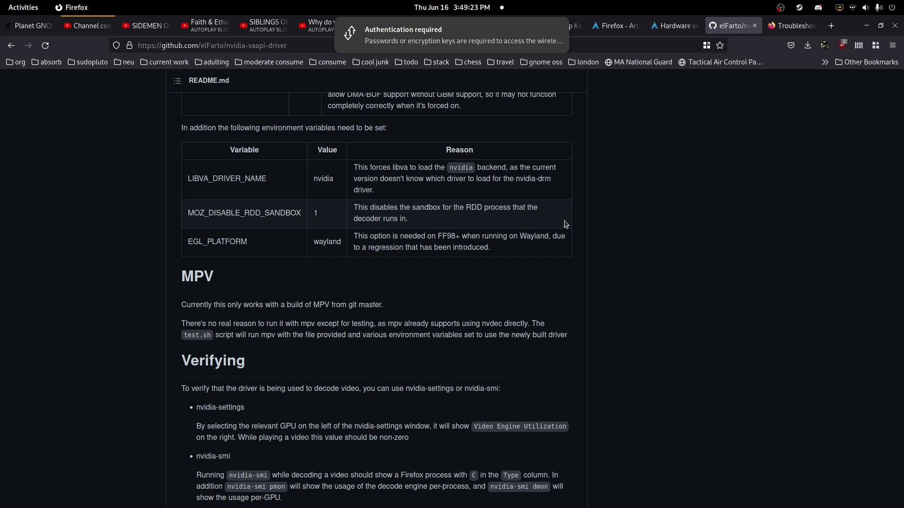
mouse_move(559, 30)
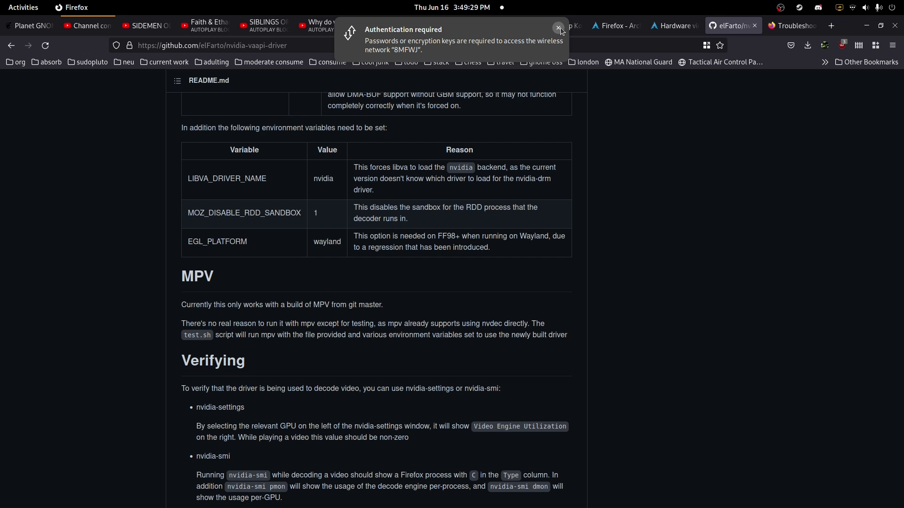
left_click(559, 30)
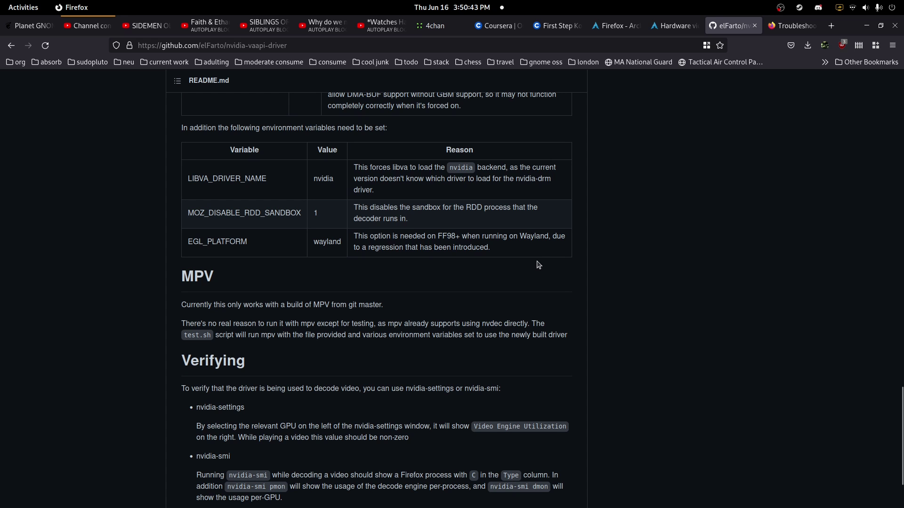
Step: Scroll to the top of the README and select the nvidia-drm.modeset=1 requirement
scroll(512, 324, "up", 15)
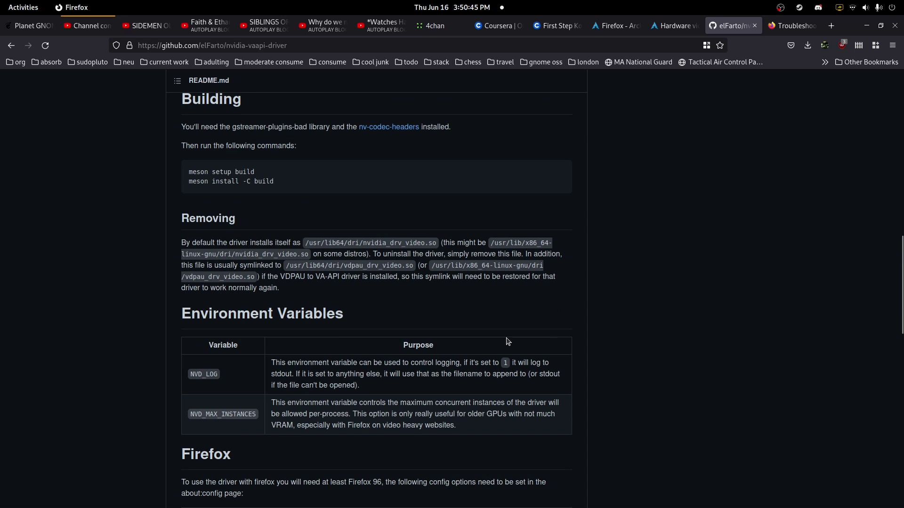
scroll(349, 340, "up", 5)
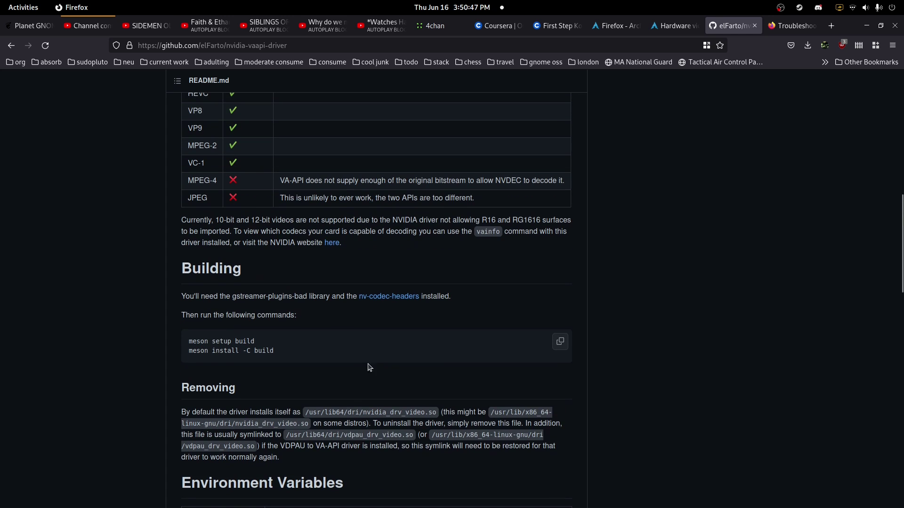
scroll(402, 341, "up", 12)
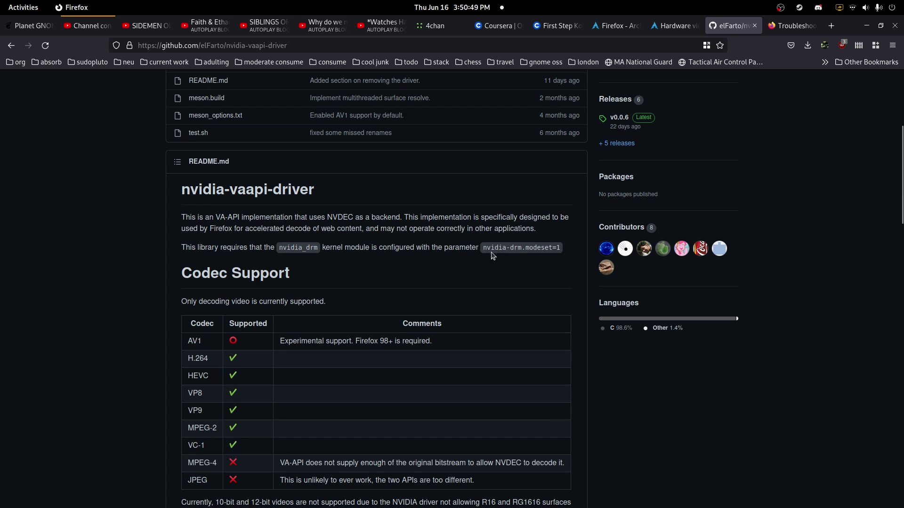
left_click_drag(485, 248, 563, 251)
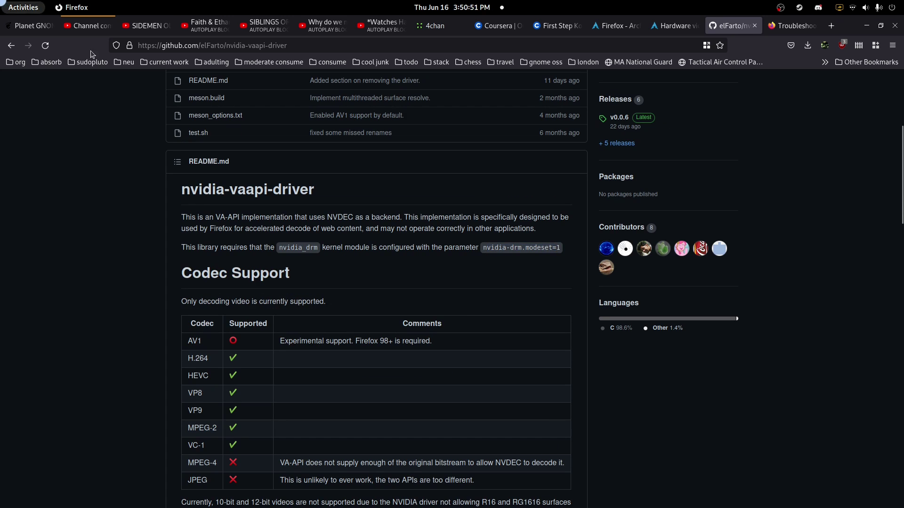
Step: Return to the terminal, check the Videos/obs sessions, and settle on the nvidia-vaapi-driver session
mouse_move(0, 0)
left_click(702, 240)
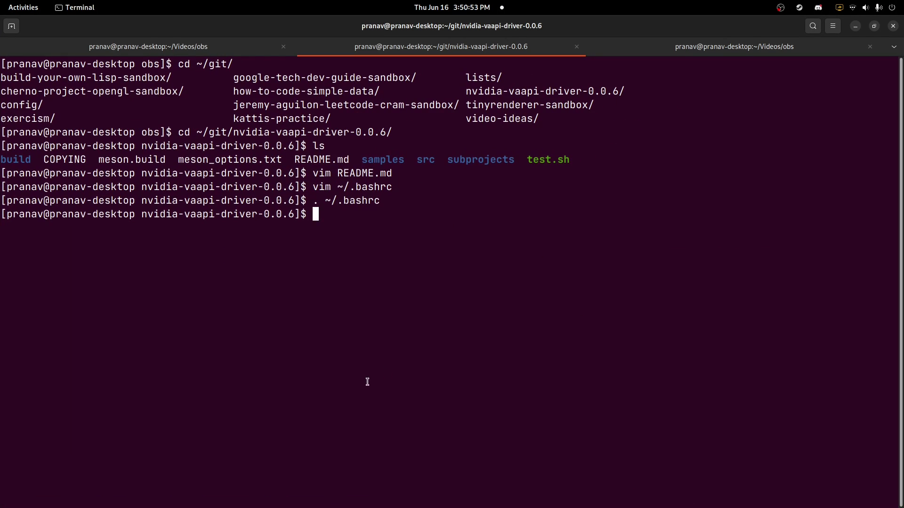
left_click(725, 48)
left_click(501, 50)
left_click(170, 50)
left_click(520, 48)
Step: Open /etc/default/grub via history search, confirm nvidia-drm.modeset=1 is present, then quit vim
key("ctrl+r")
type("grub")
key("ctrl+r")
key("ctrl+r")
key("ctrl+r")
key("ctrl+r")
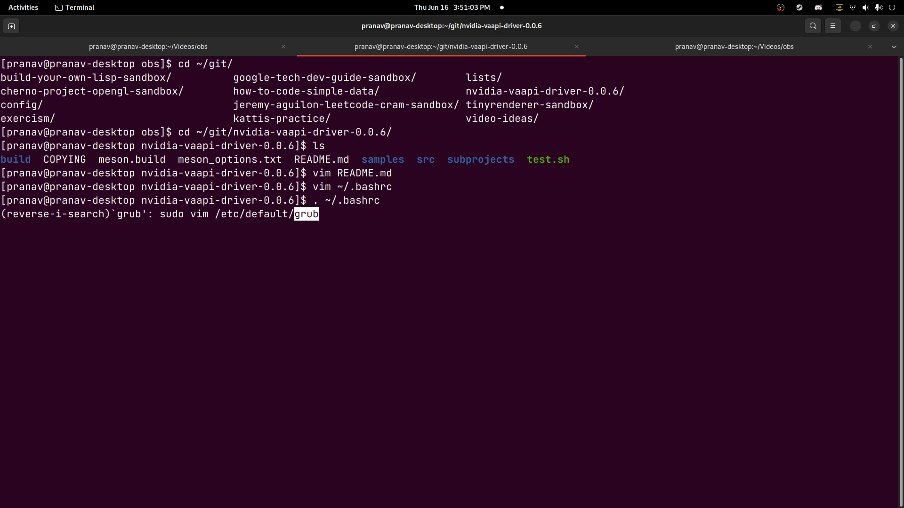
key("Return")
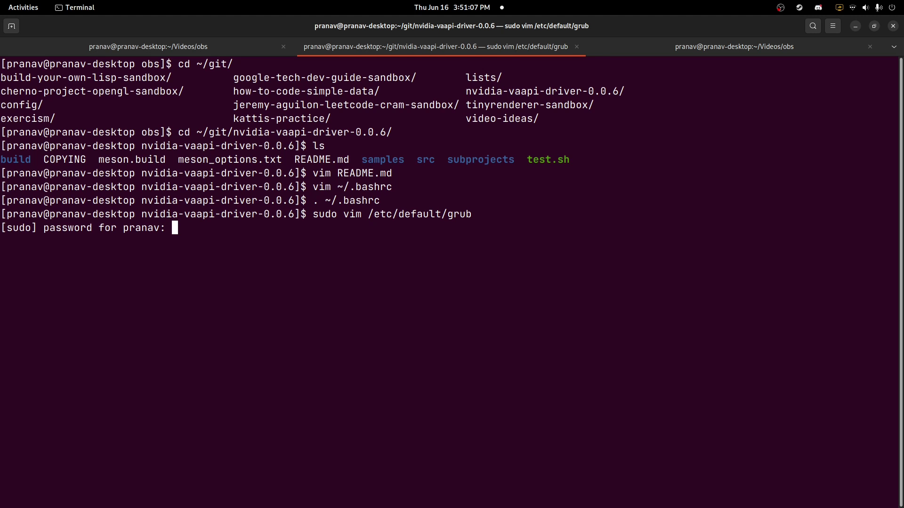
key("Return")
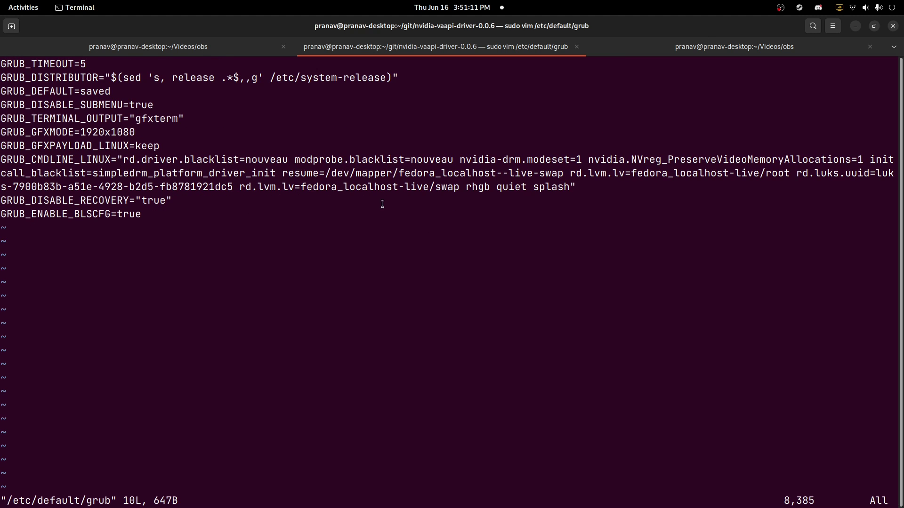
left_click_drag(459, 160, 583, 162)
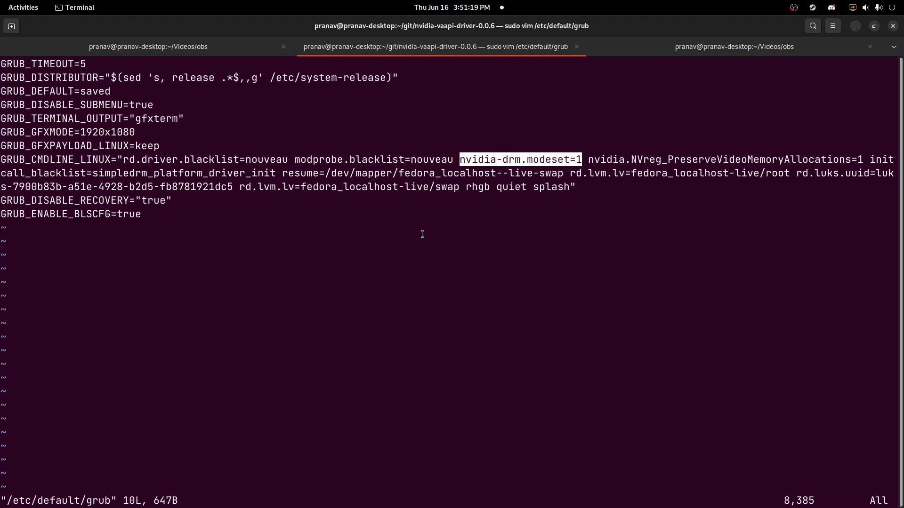
type(":q")
key("Return")
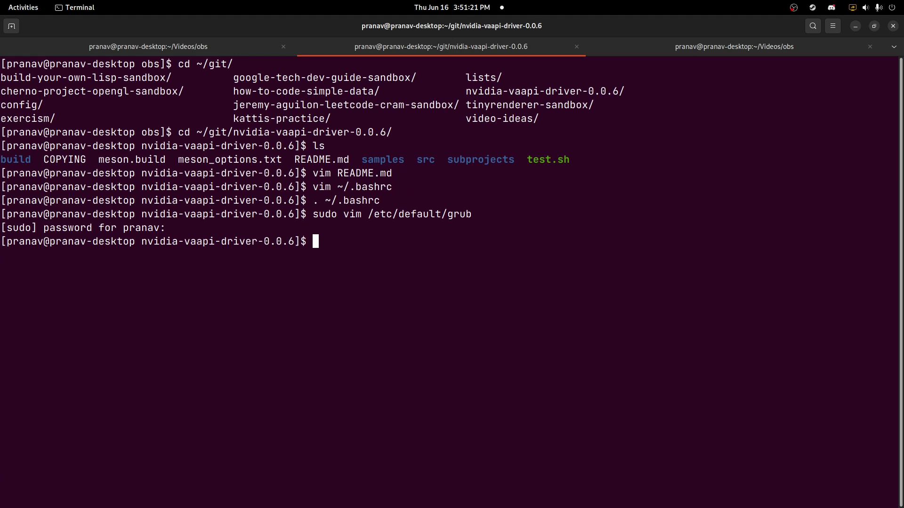
Step: Search history for grub commands and leave 'sudo vim /etc/gdm/custom.conf' at the prompt
key("Up")
key("Up")
key("Down")
key("Down")
key("ctrl+r")
type("grub")
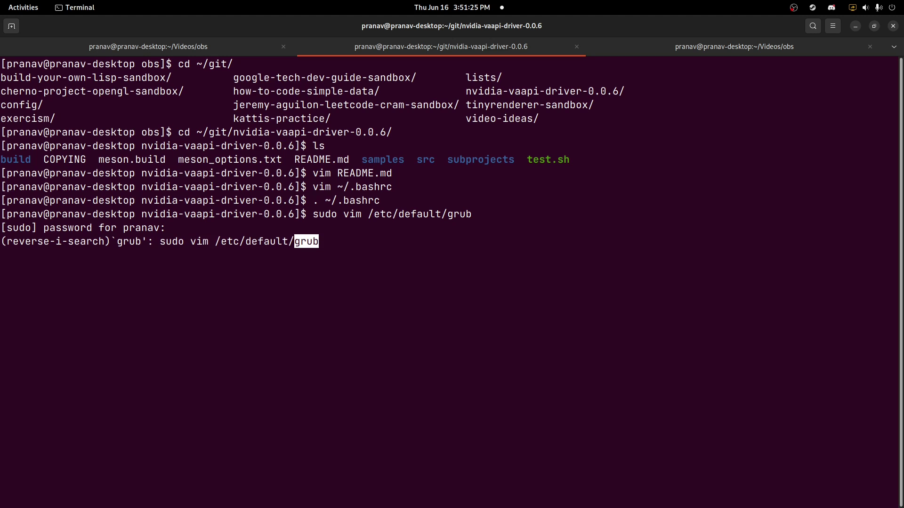
key("ctrl+r")
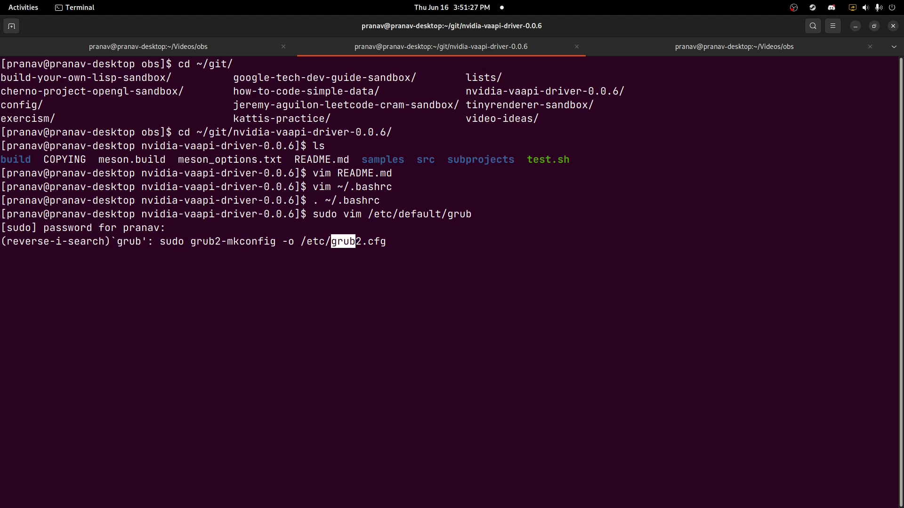
key("ctrl+r")
key("ctrl+r")
key("Down")
key("Down")
key("Down")
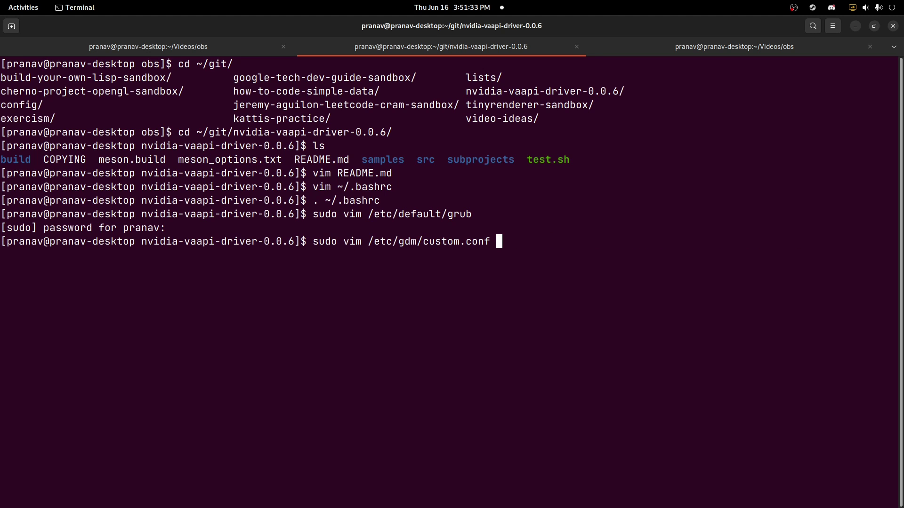